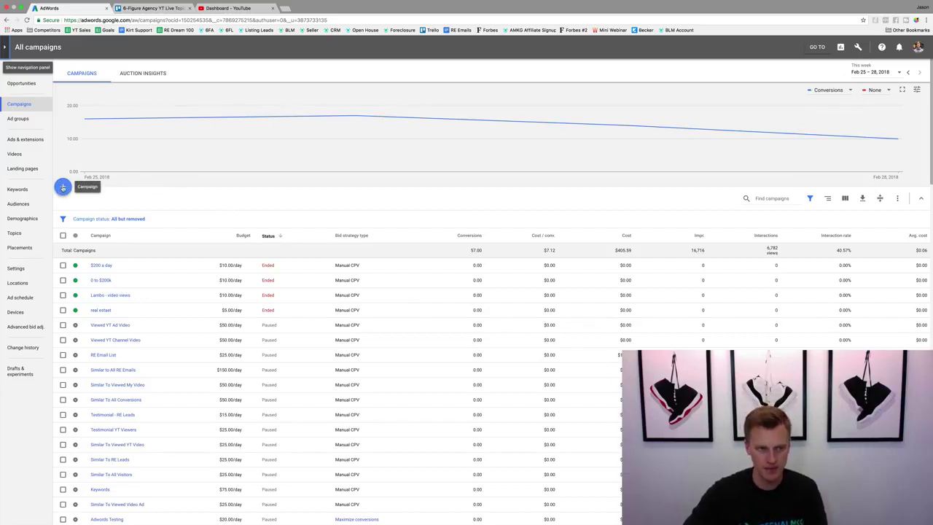
Start a new Video campaign with the Product and brand consideration goal and the Standard consideration subtype.
left_click(63, 188)
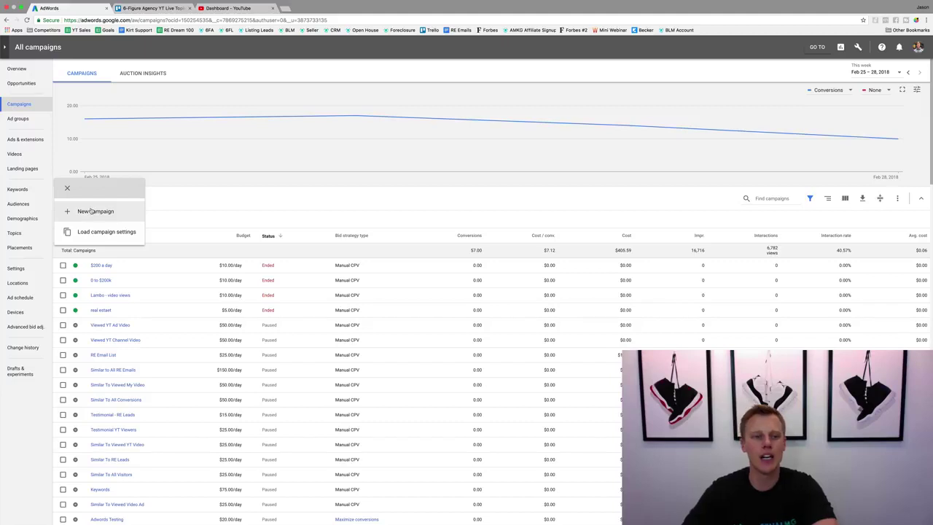
left_click(91, 211)
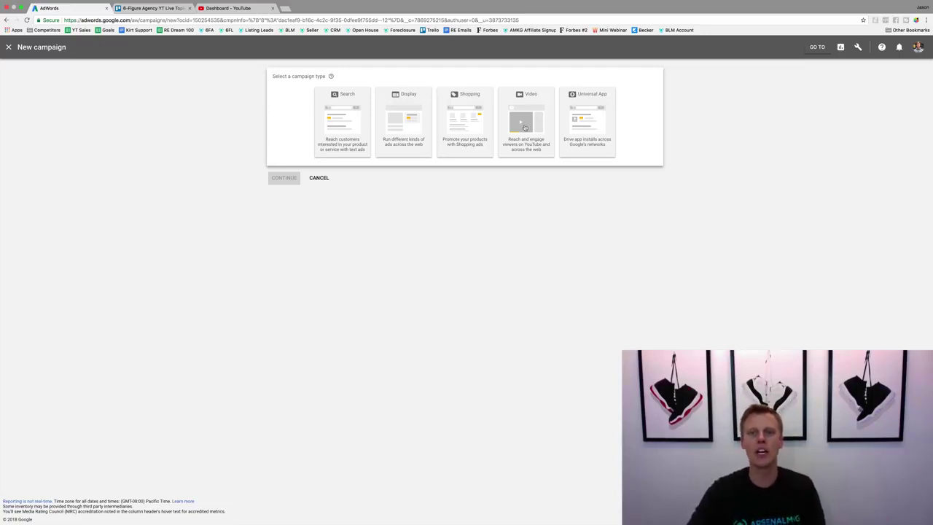
left_click(523, 107)
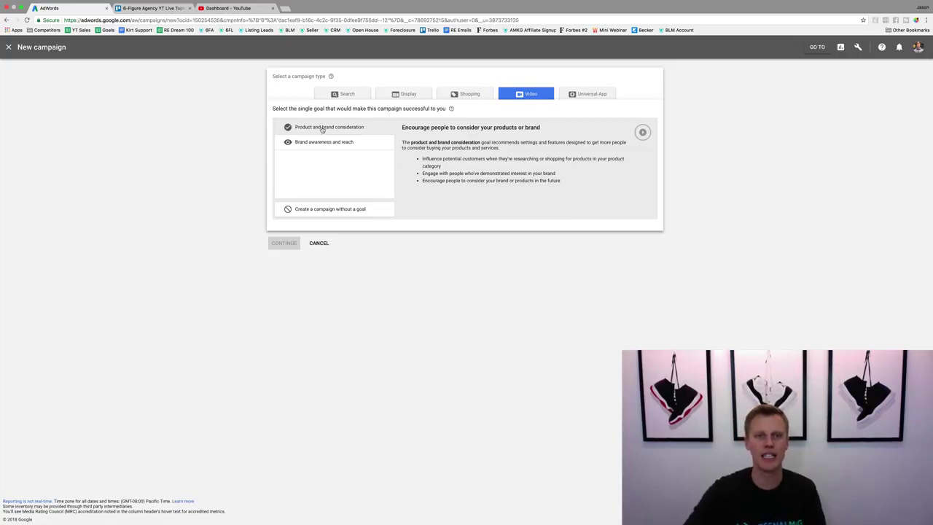
left_click(322, 128)
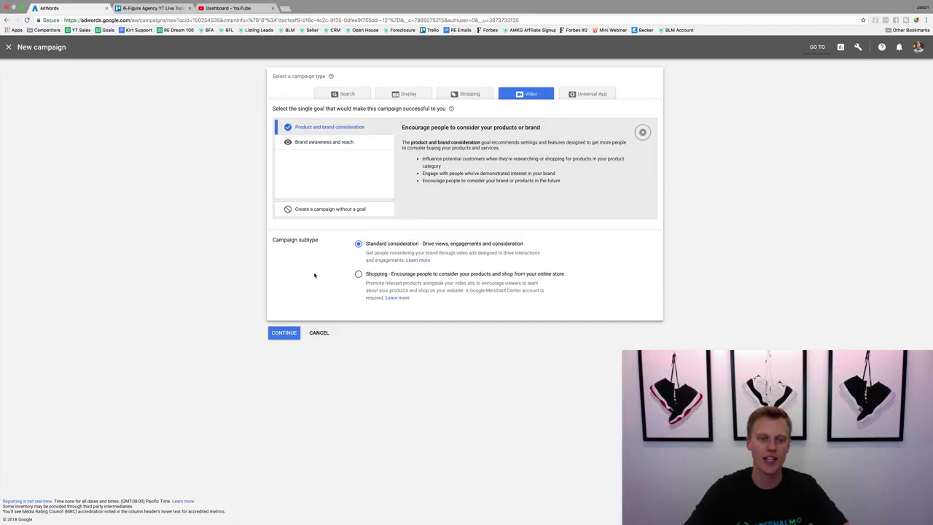
left_click(282, 333)
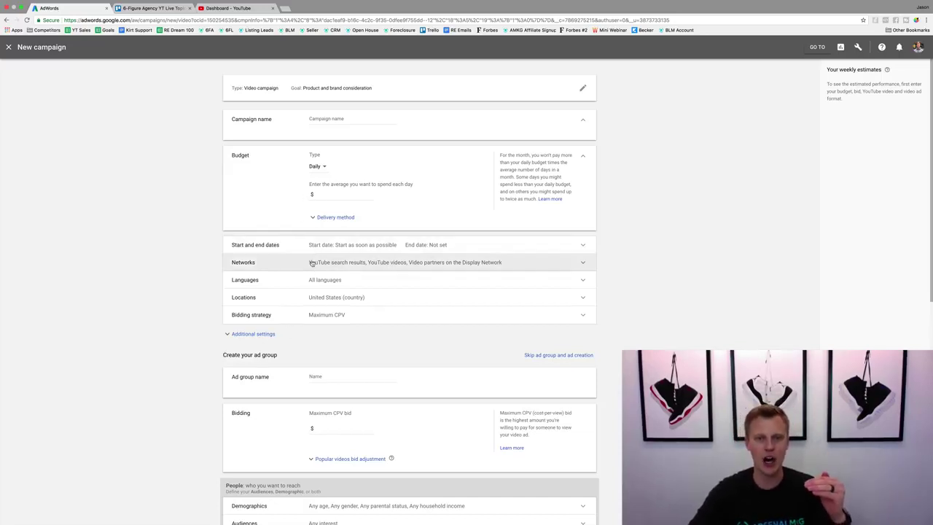
Reveal the additional campaign settings and name the campaign "Test Campaign".
left_click(261, 335)
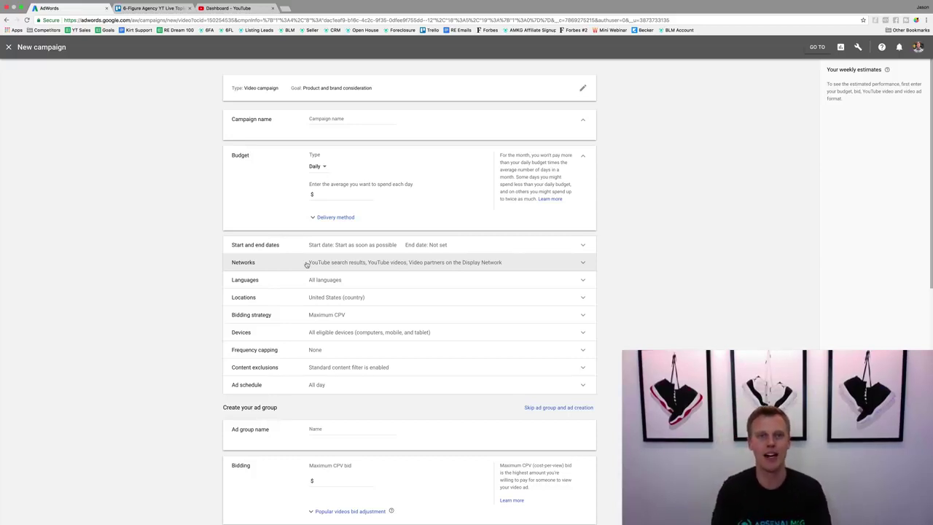
left_click(329, 120)
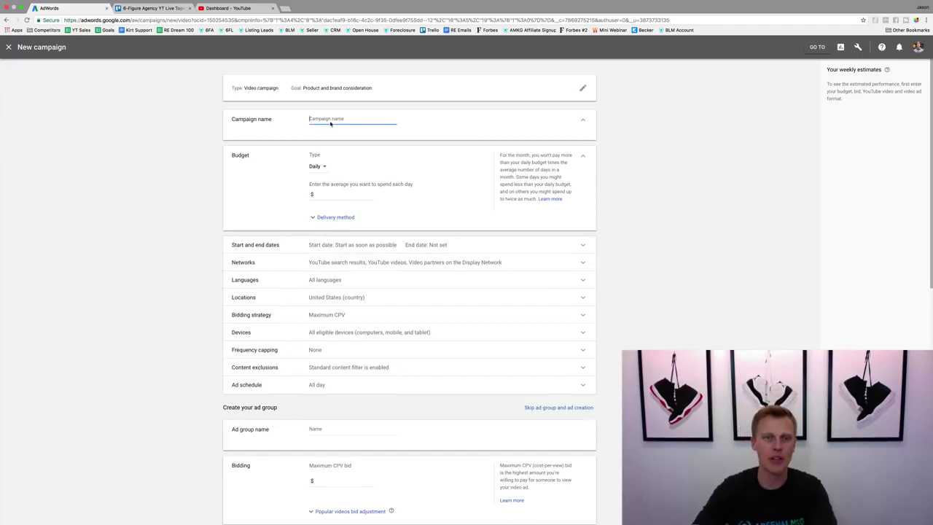
type("Test Campaign")
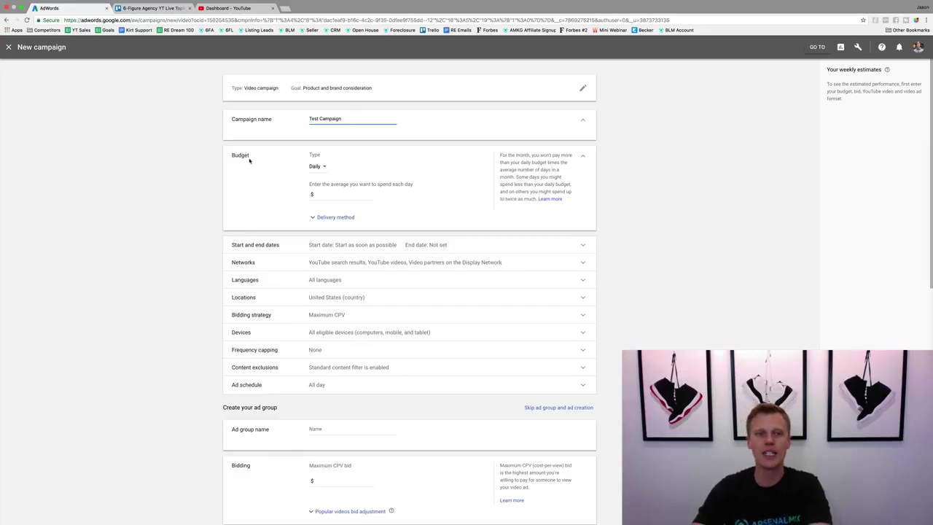
Set the campaign budget to $20.00 with the Daily budget type.
left_click(329, 198)
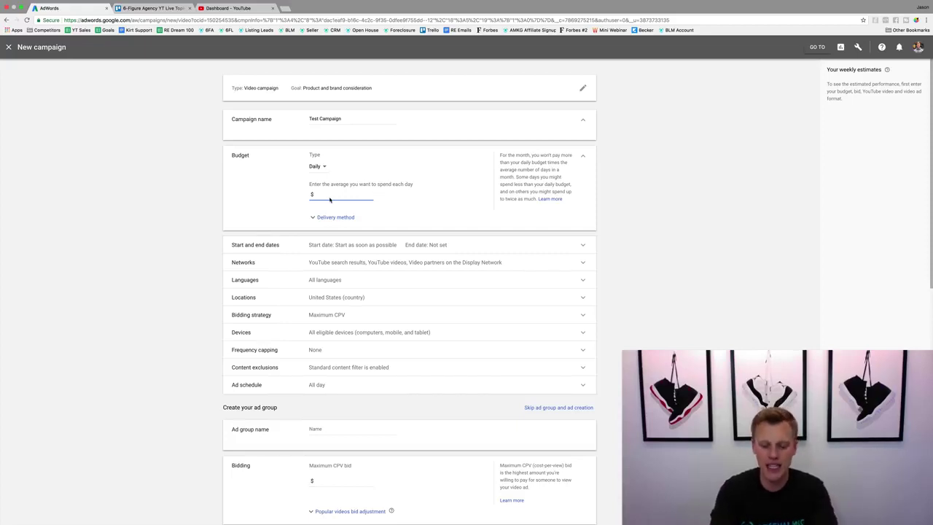
type("20.00")
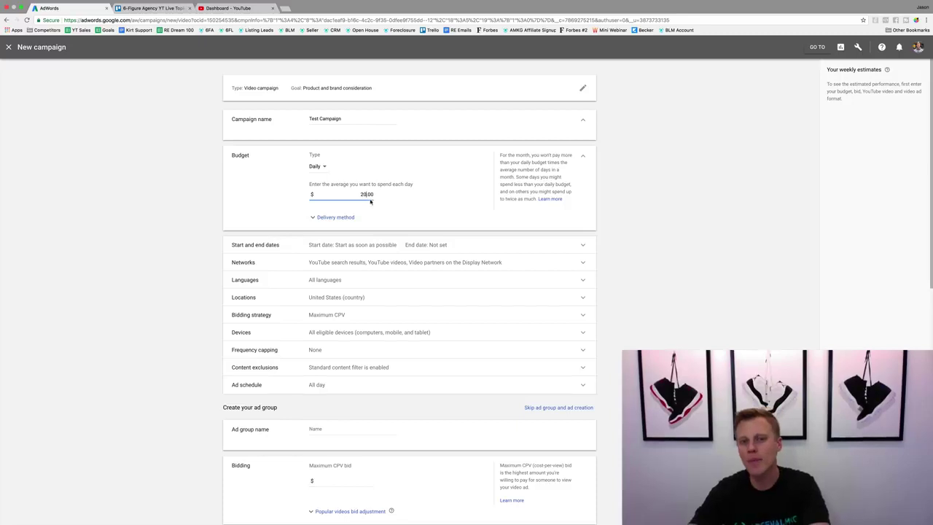
left_click(444, 205)
left_click(317, 166)
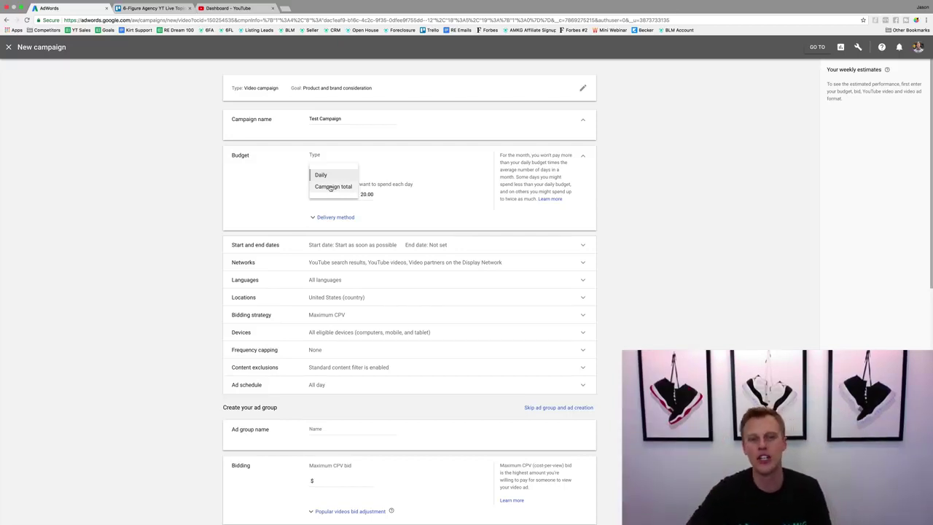
left_click(322, 176)
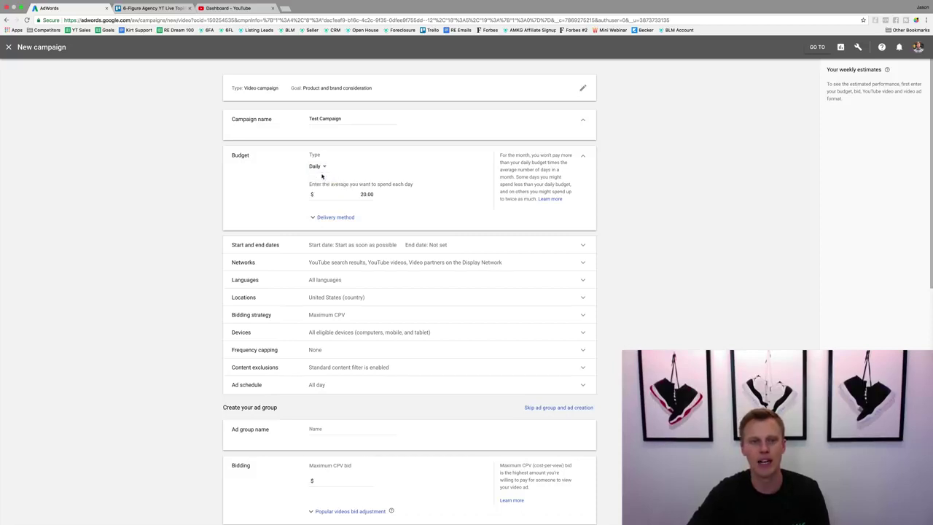
Try the Accelerated delivery method for the budget and switch back to Standard.
left_click(331, 218)
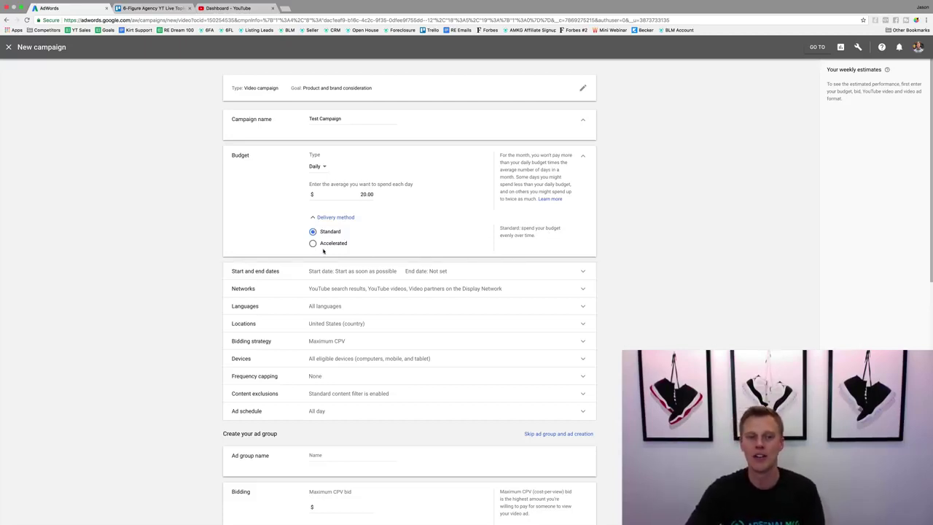
left_click(313, 244)
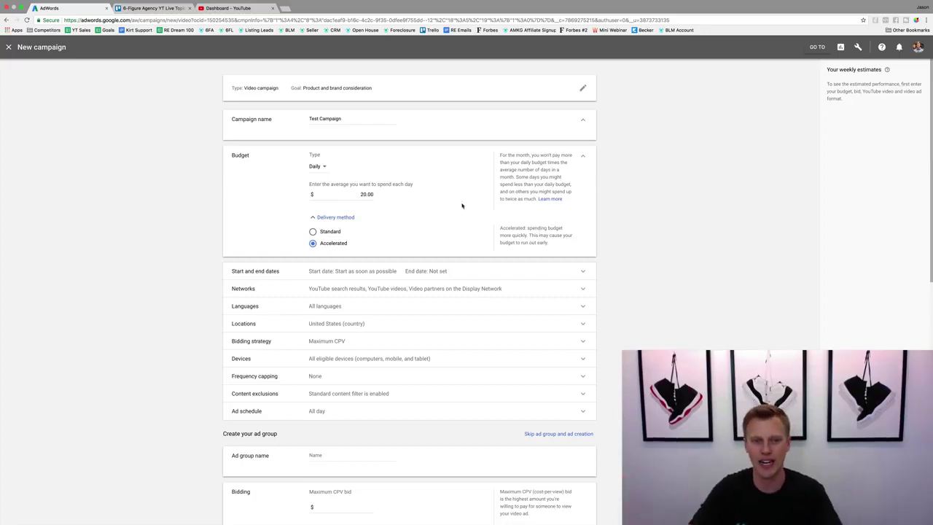
left_click(313, 231)
Try a specific start date option and return to starting as soon as ads are approved.
left_click(330, 272)
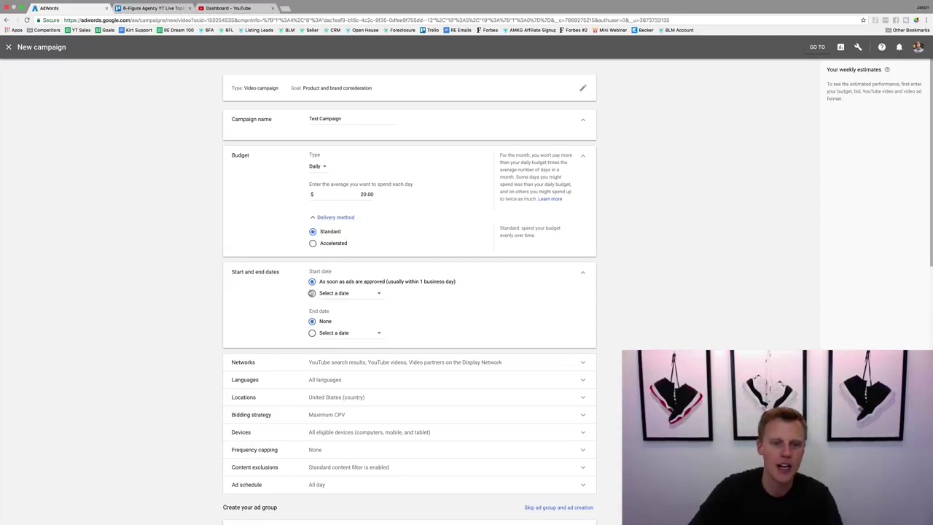
left_click(354, 294)
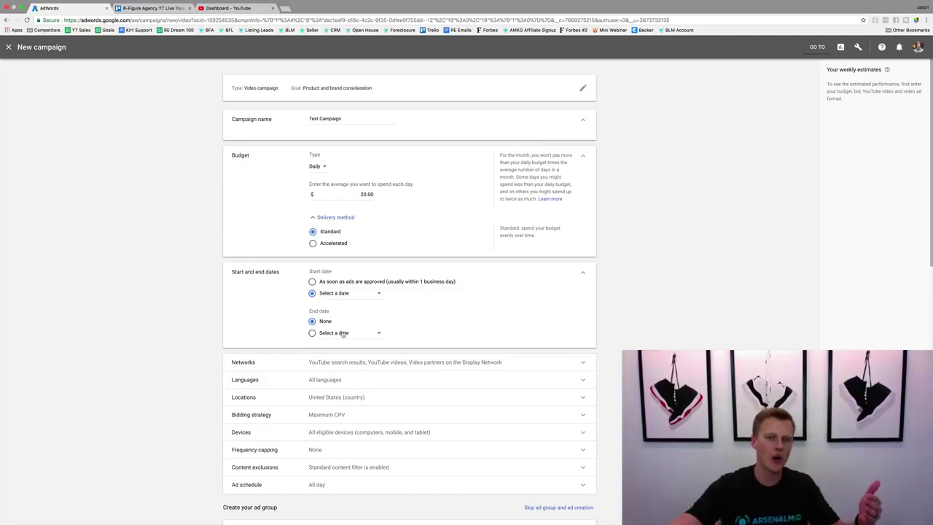
left_click(312, 281)
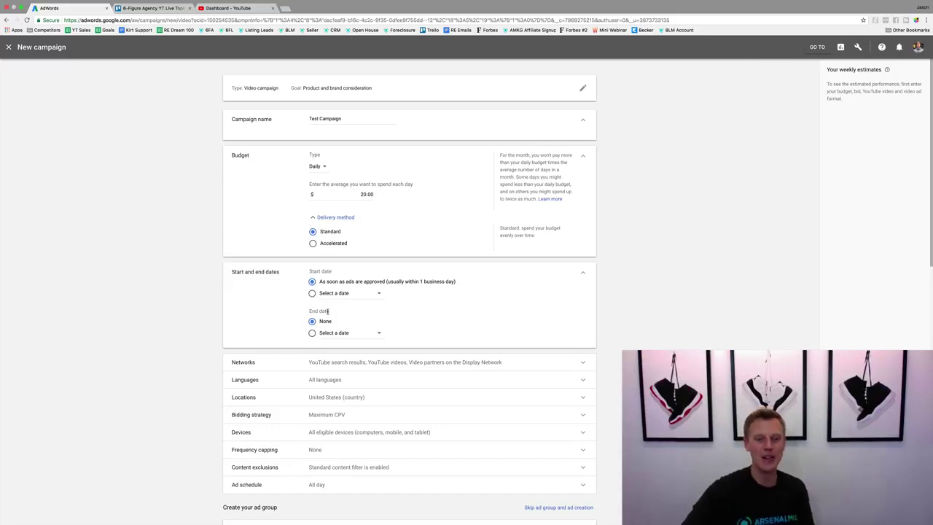
Exclude video partners on the Display Network and restrict the campaign's languages to English.
left_click(334, 359)
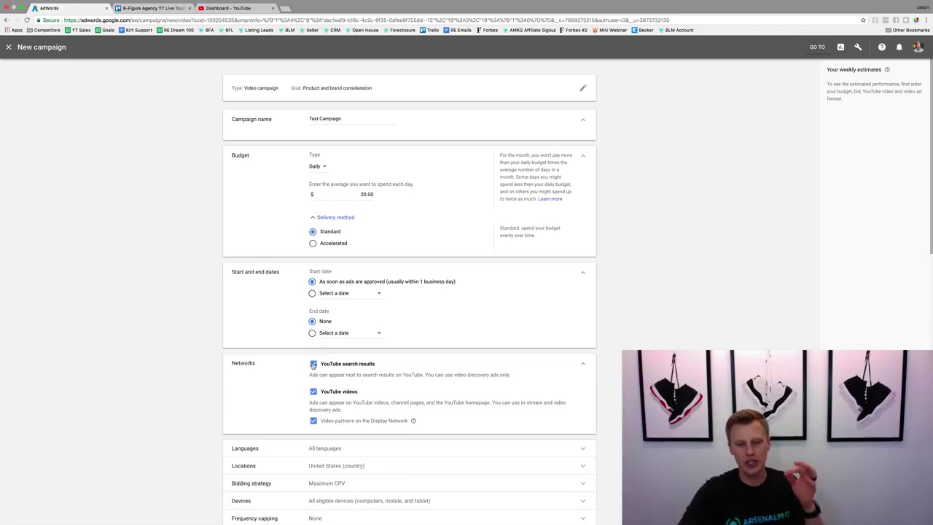
left_click(314, 421)
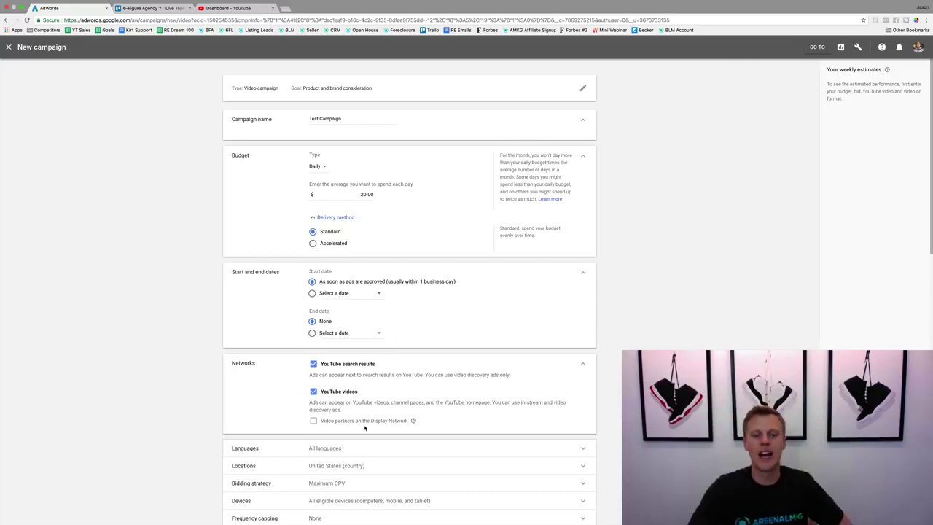
scroll(345, 330, "down", 3)
left_click(350, 326)
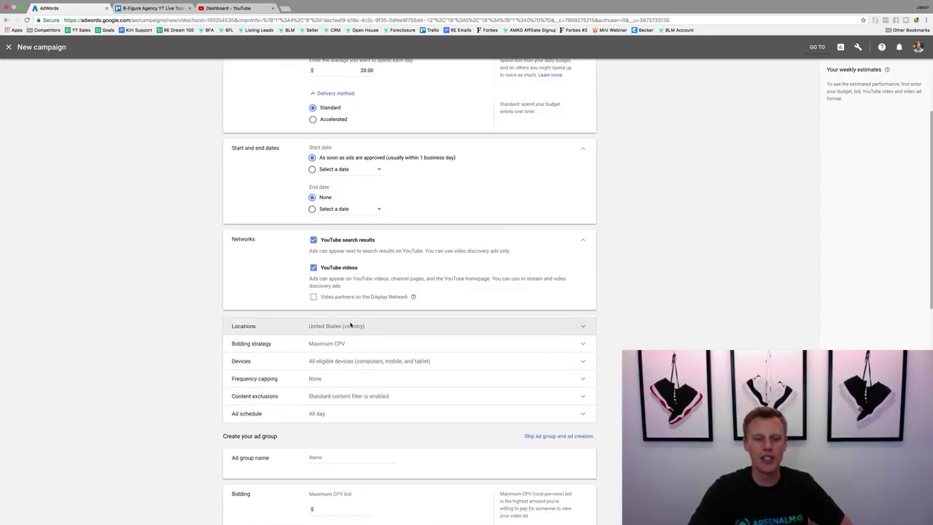
left_click(351, 353)
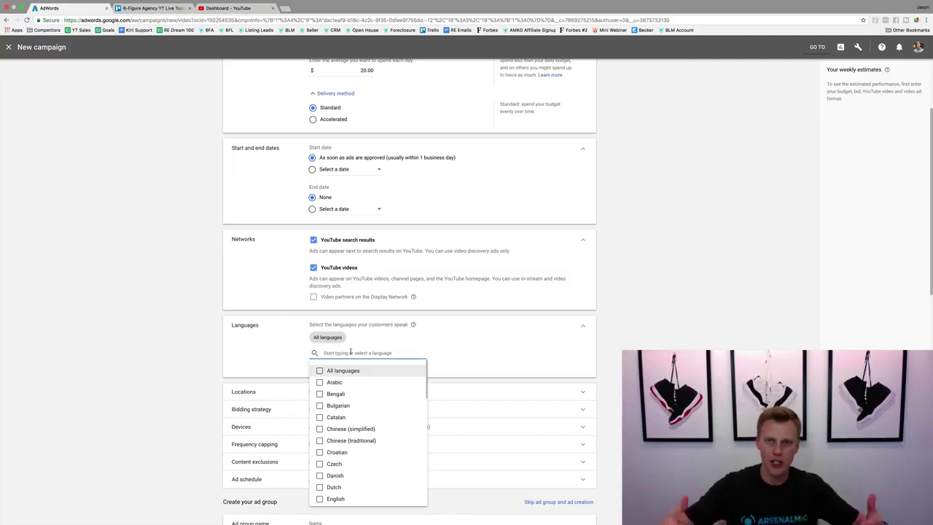
type("eng")
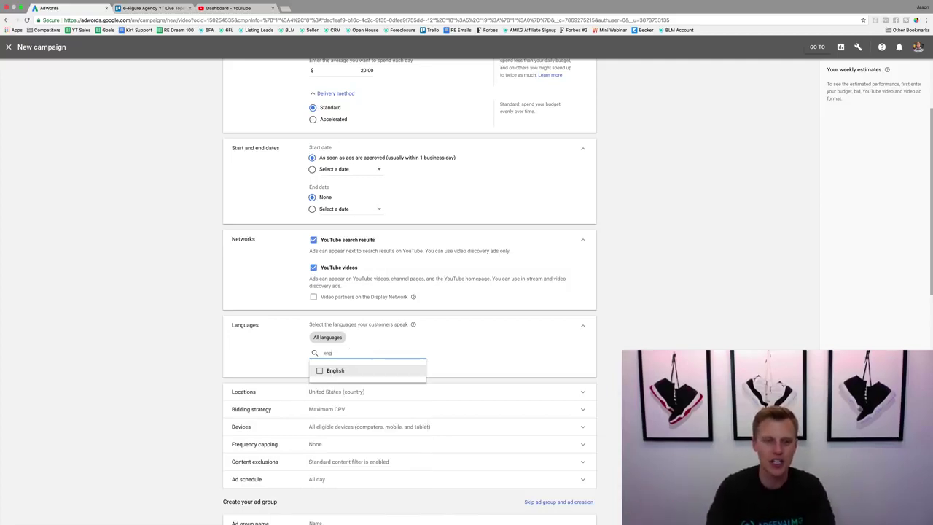
key("Return")
left_click(510, 350)
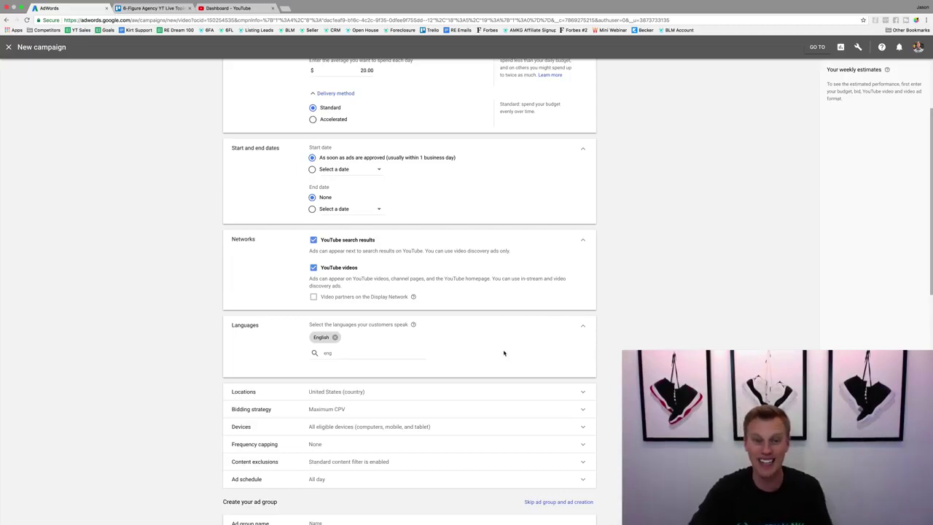
Review the campaign's location targeting, bidding strategy and device settings.
left_click(358, 396)
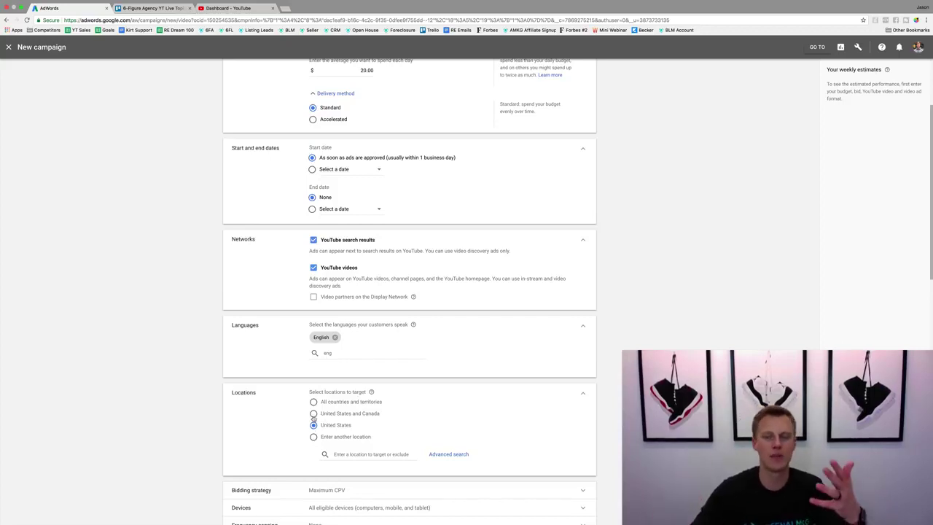
scroll(313, 415, "down", 3)
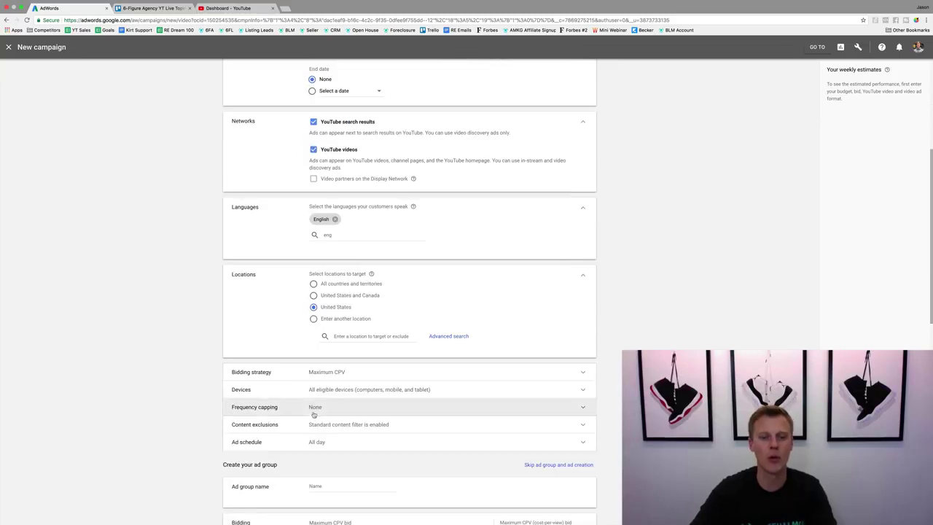
left_click(312, 375)
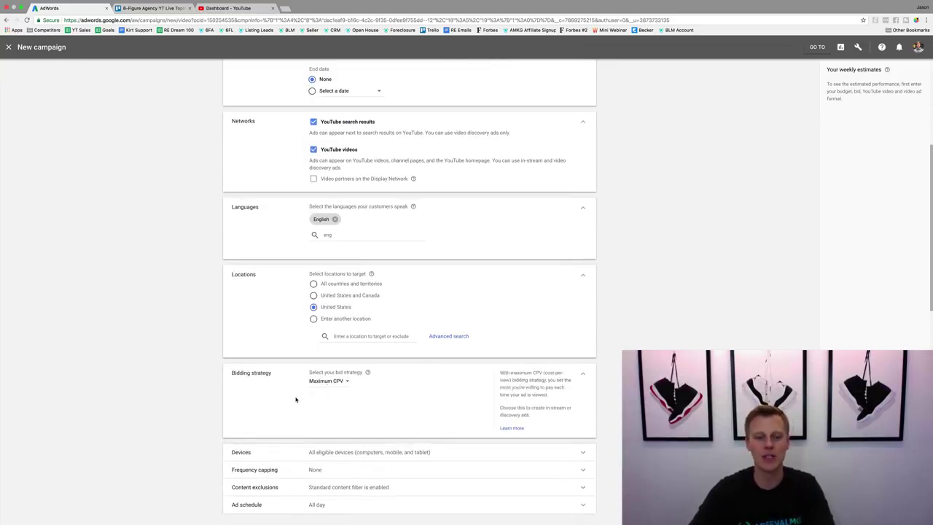
scroll(296, 400, "down", 2)
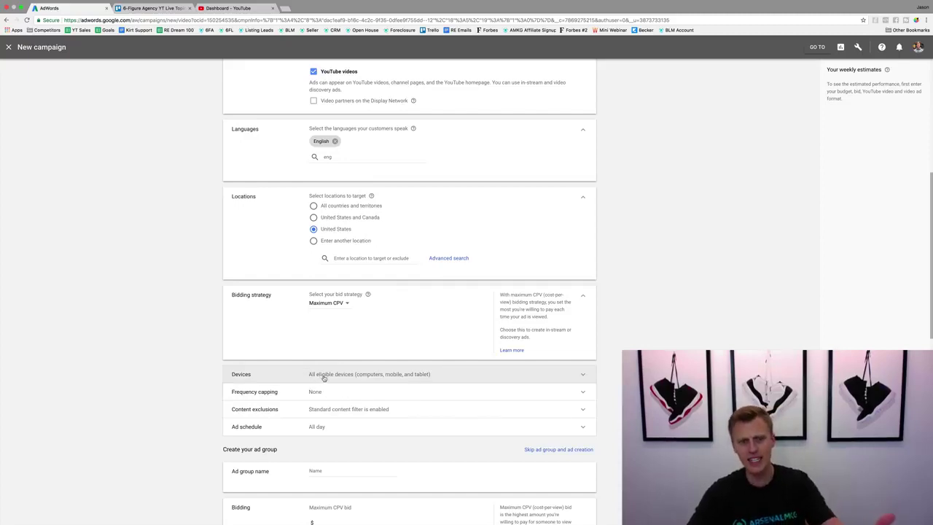
left_click(324, 375)
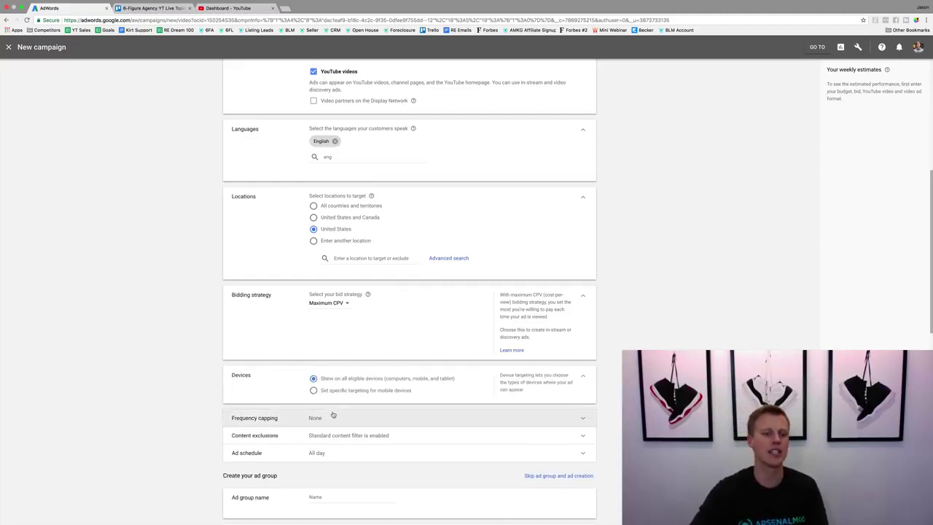
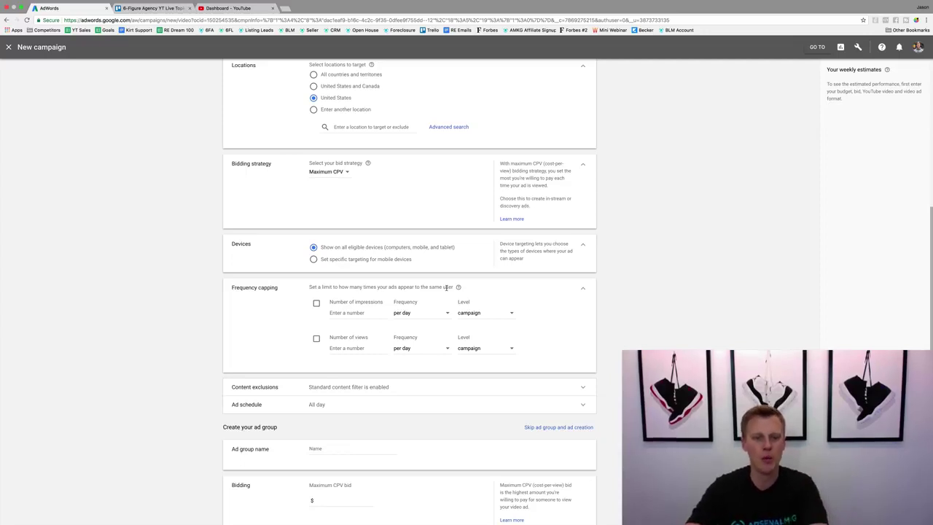
Cap the ad frequency at 2 impressions and 2 views per day at campaign level.
left_click(316, 304)
left_click(344, 313)
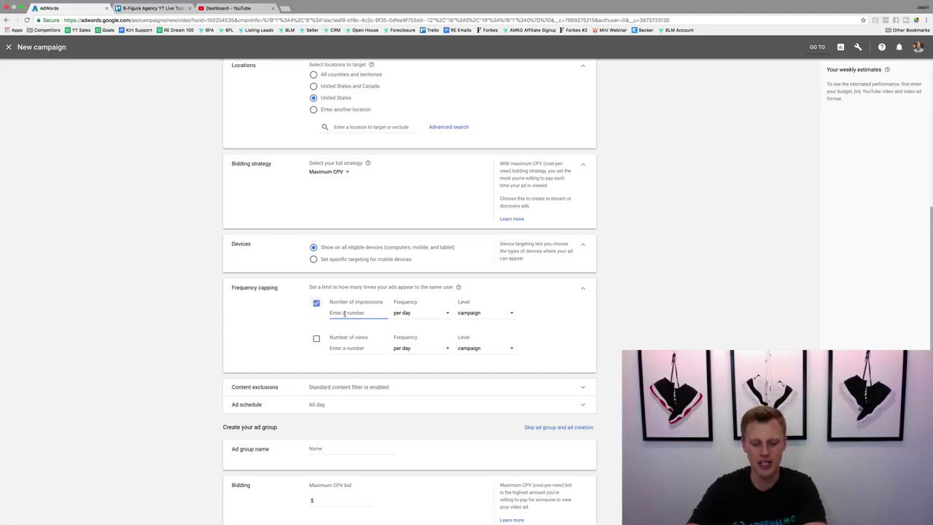
type("2")
left_click(316, 339)
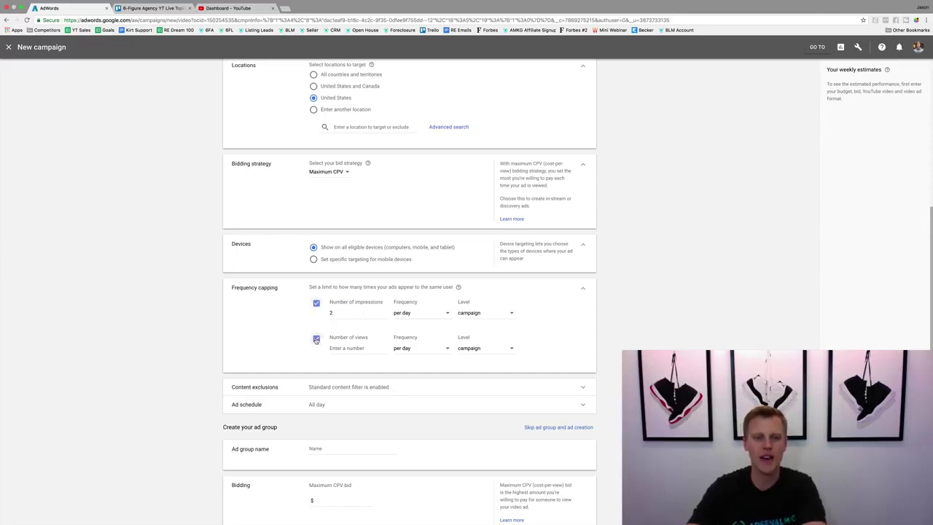
left_click(337, 348)
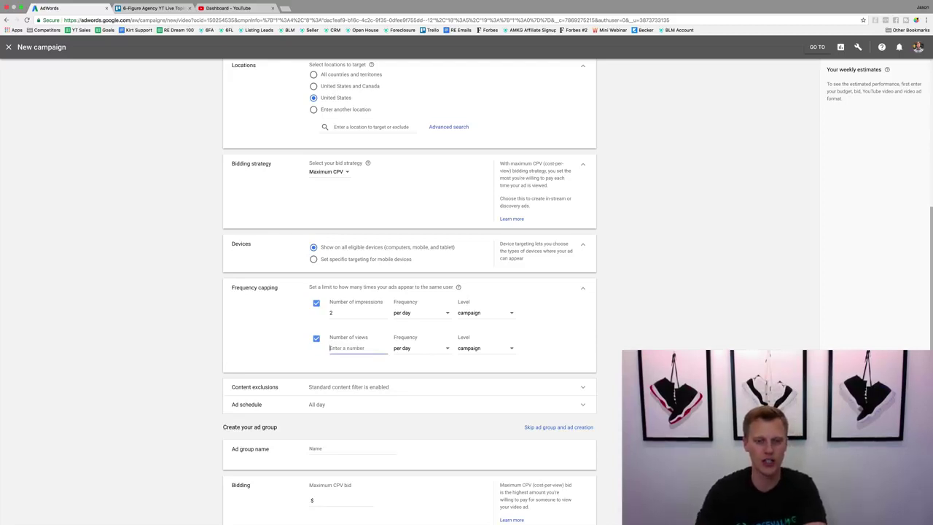
type("2")
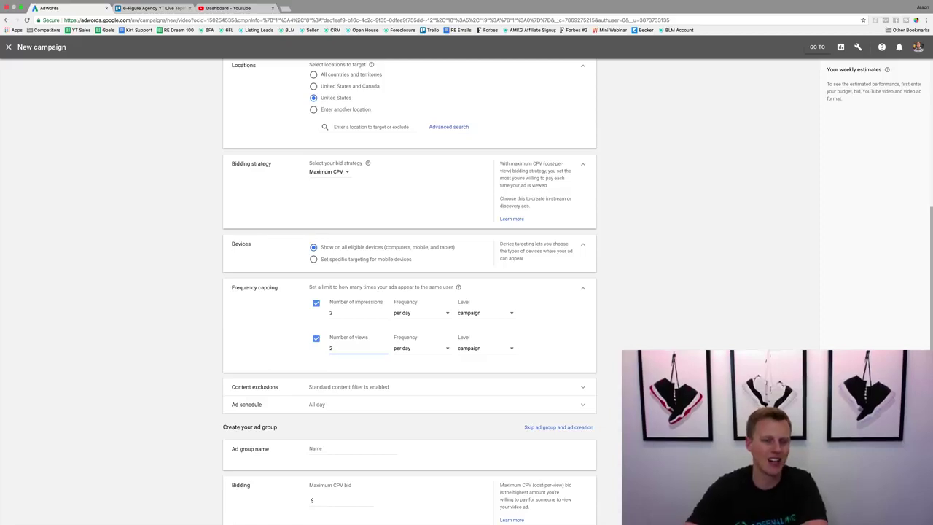
left_click(212, 298)
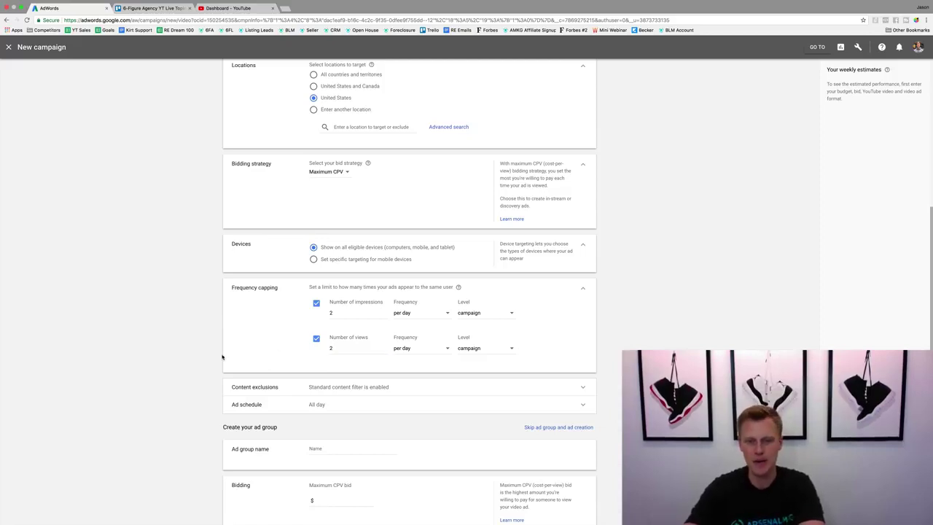
scroll(183, 378, "down", 2)
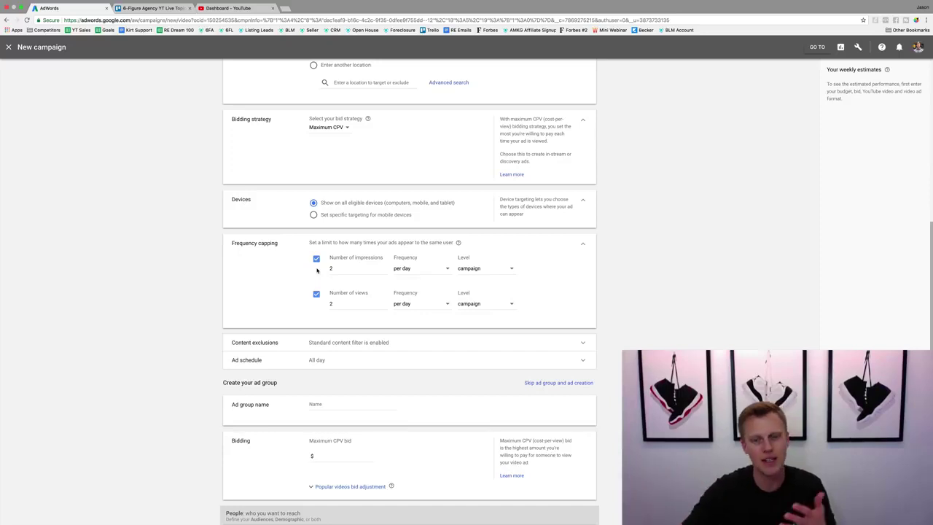
Exclude DL-MA mature-audience content, embedded YouTube videos, live streaming videos and games from the campaign's content.
left_click(314, 344)
scroll(262, 355, "down", 3)
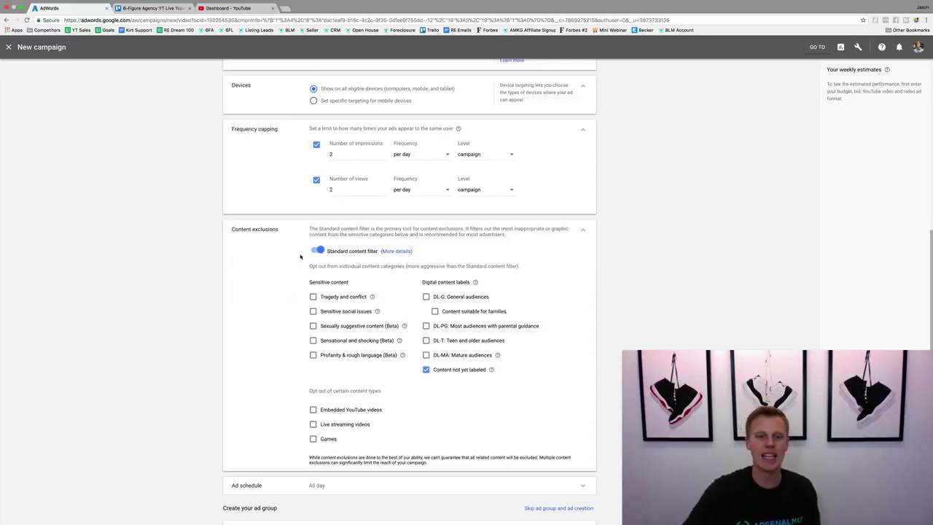
left_click(426, 355)
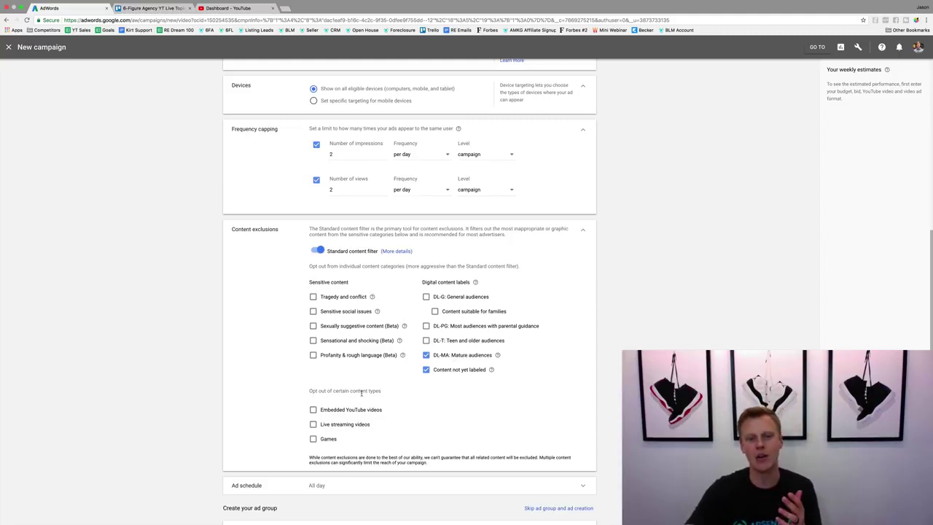
left_click(313, 410)
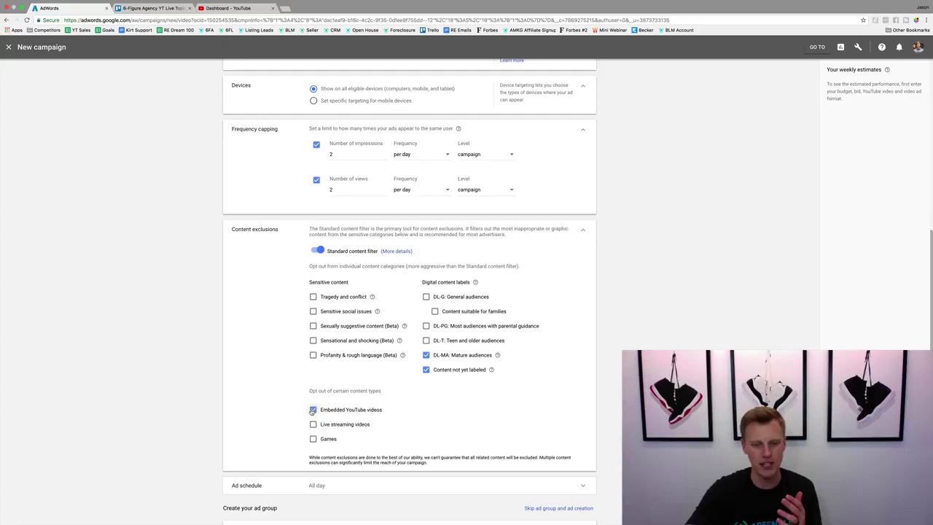
left_click(313, 425)
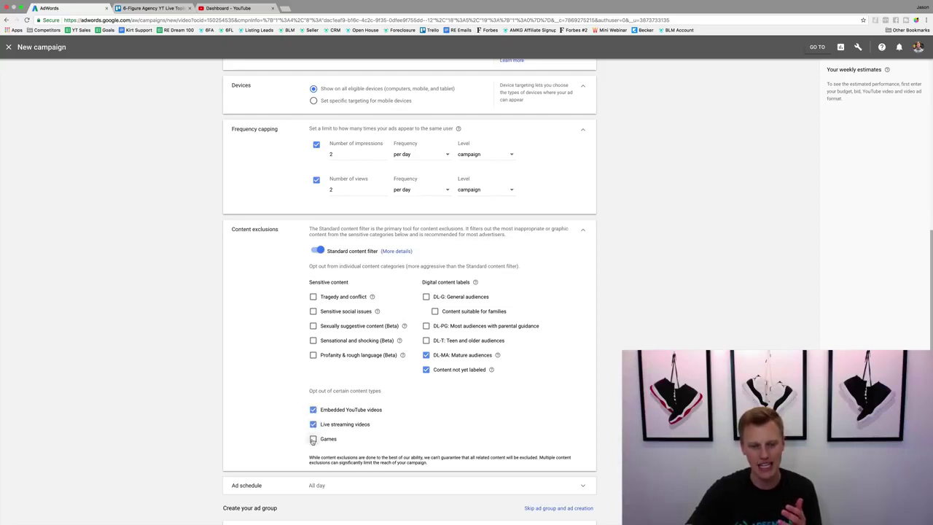
left_click(313, 440)
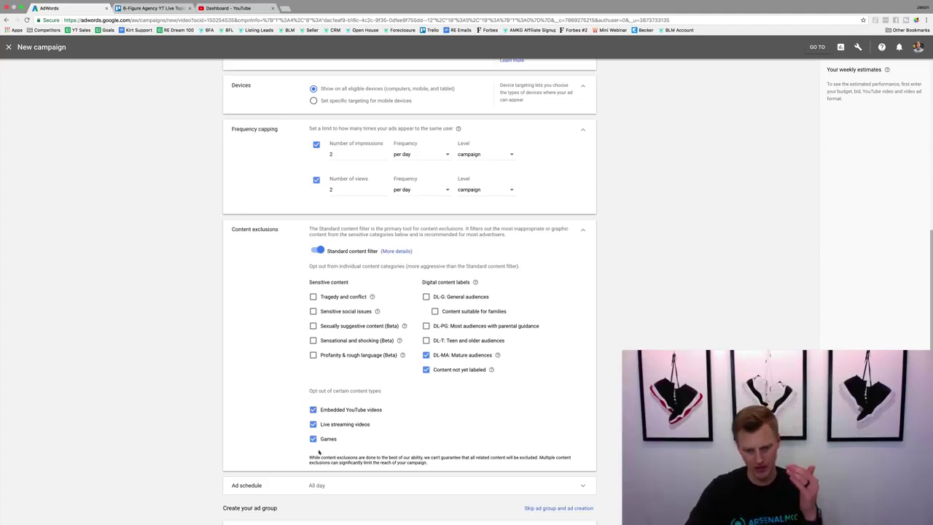
Opt out of all five sensitive content categories, from tragedy and conflict to profanity and rough language.
left_click(314, 297)
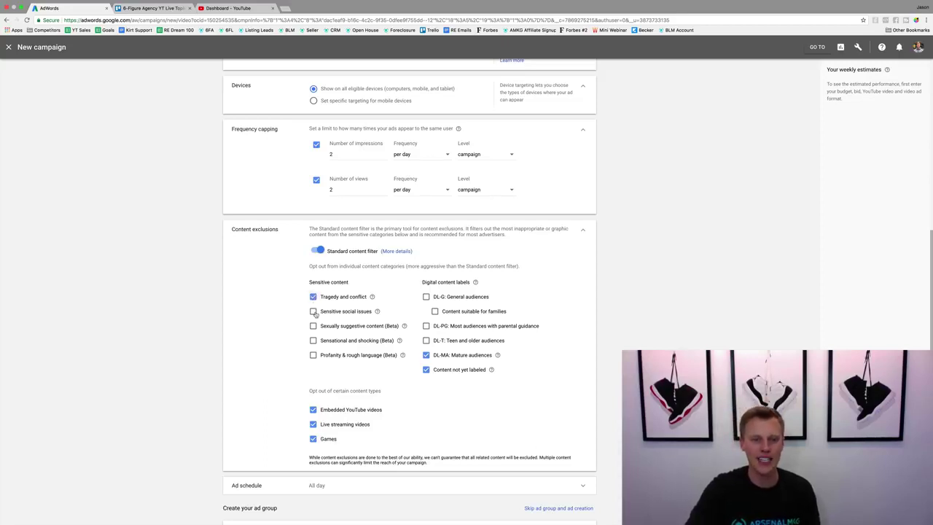
left_click(313, 312)
left_click(314, 327)
left_click(314, 342)
left_click(314, 356)
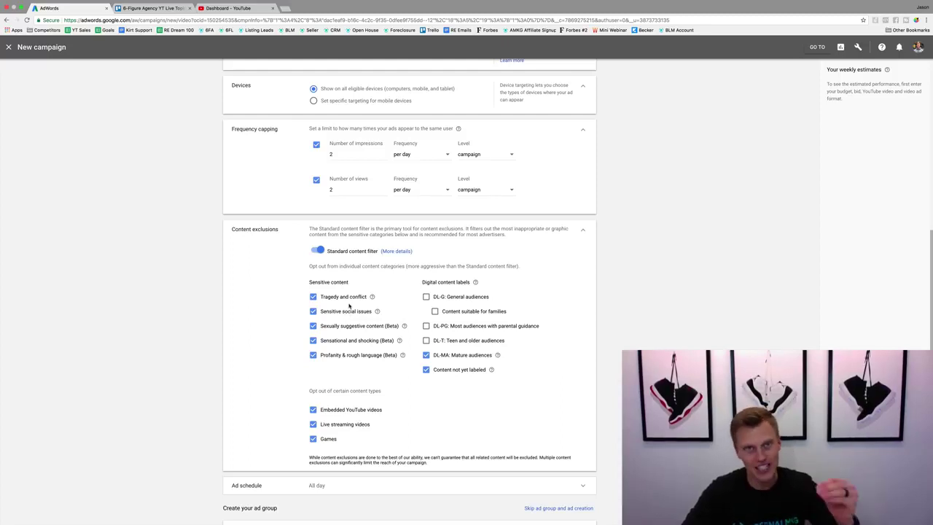
Set the ad schedule to Mondays from 12:15 AM to 11:45 PM.
scroll(350, 307, "down", 5)
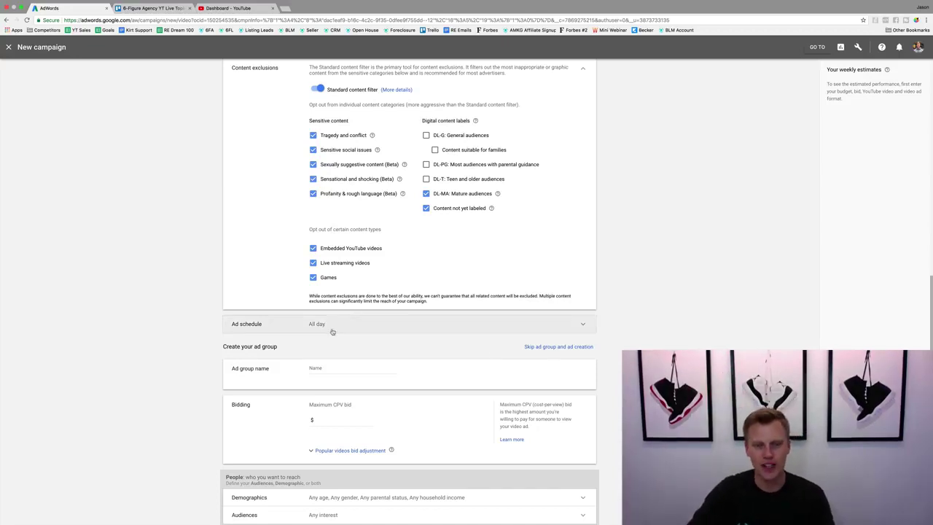
left_click(333, 326)
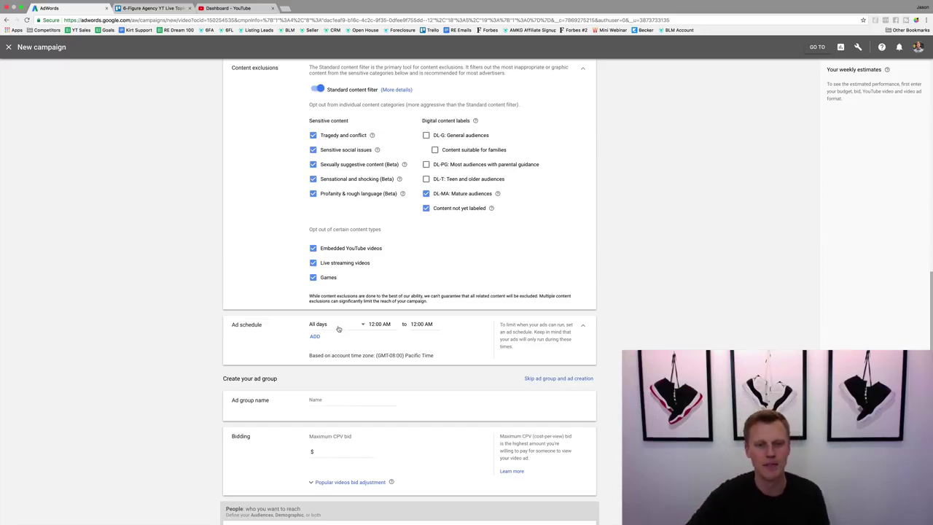
left_click(338, 328)
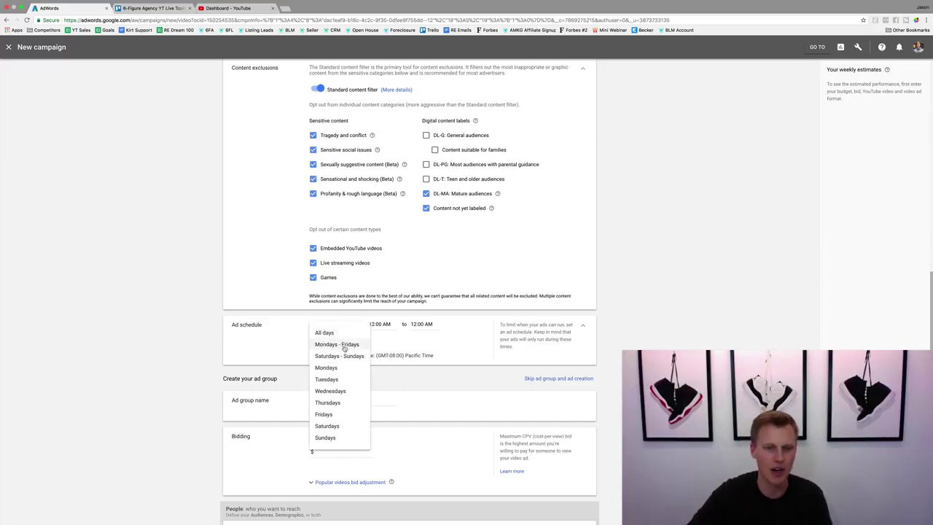
left_click(341, 368)
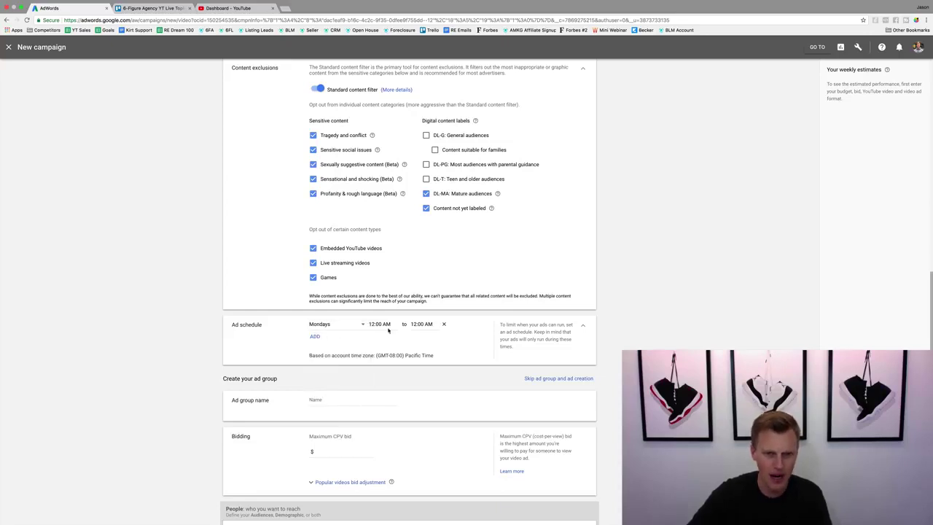
left_click(382, 325)
left_click(387, 353)
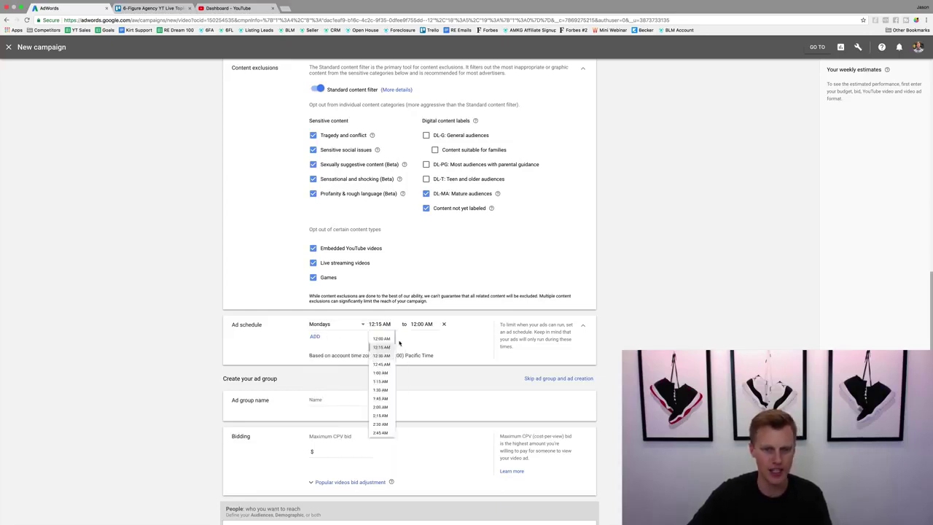
left_click(421, 324)
scroll(428, 401, "down", 10)
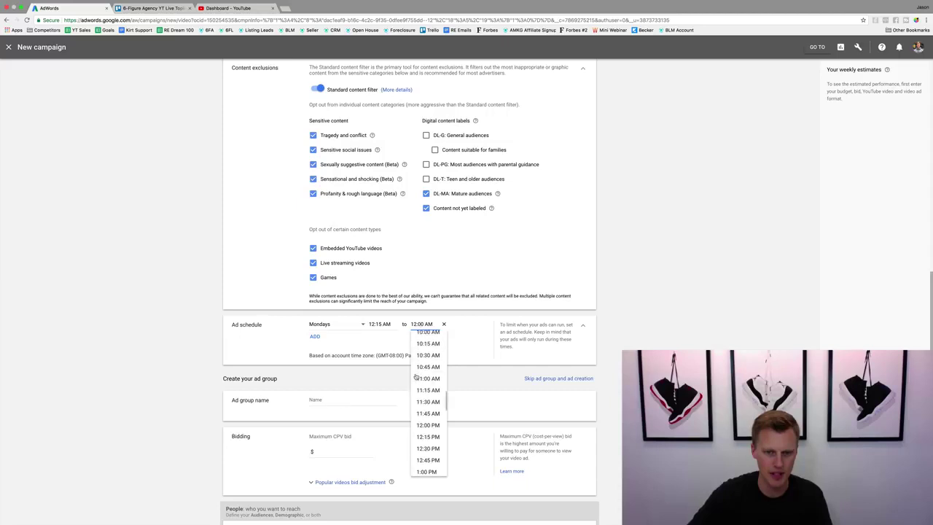
scroll(430, 437, "down", 5)
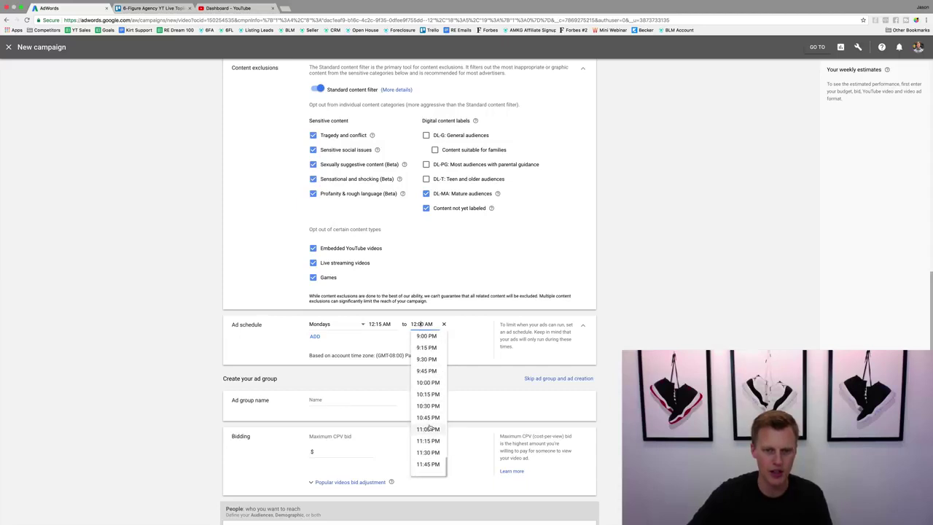
left_click(432, 471)
Add a second ad schedule entry for all days and look through its day options.
left_click(314, 336)
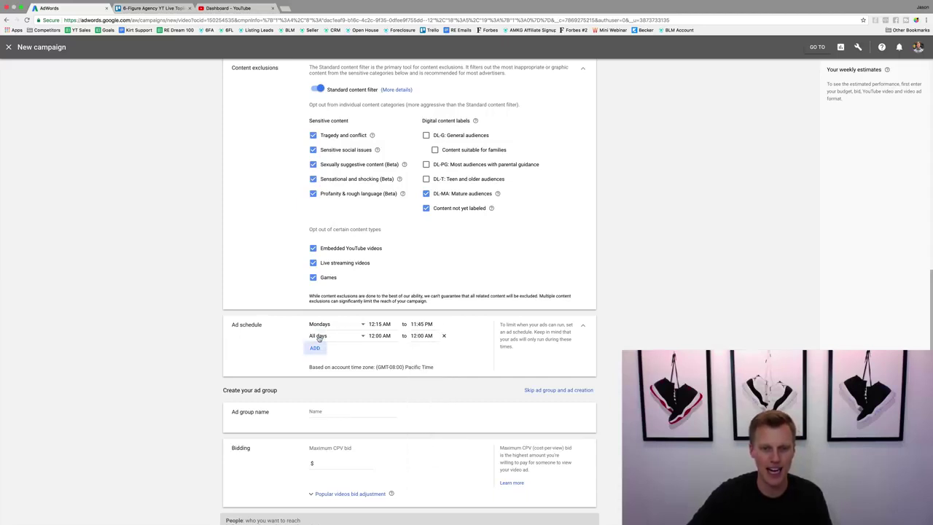
left_click(356, 337)
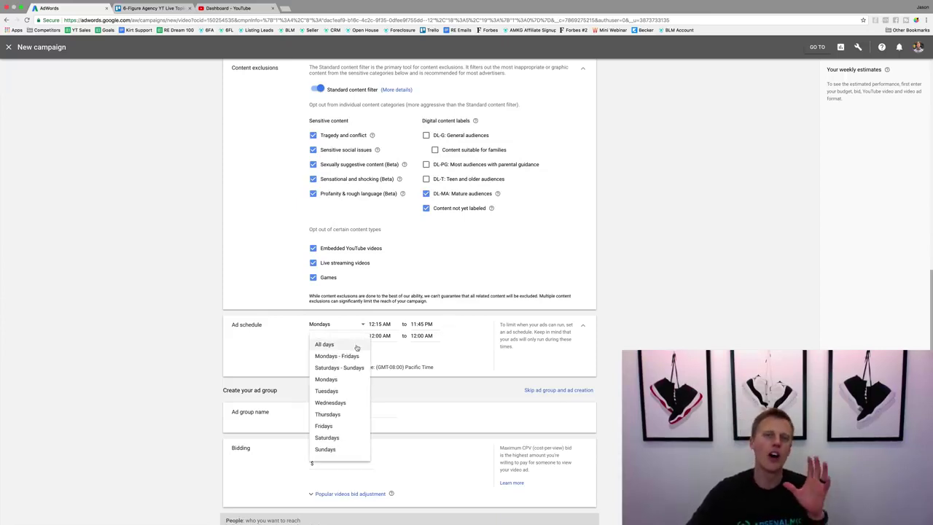
left_click(469, 358)
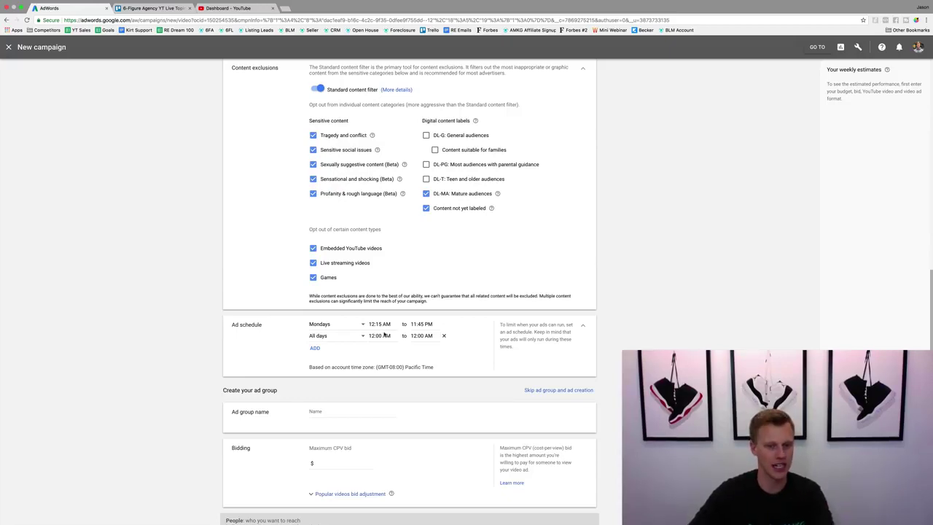
Name the ad group "Test Demo".
scroll(425, 378, "up", 15)
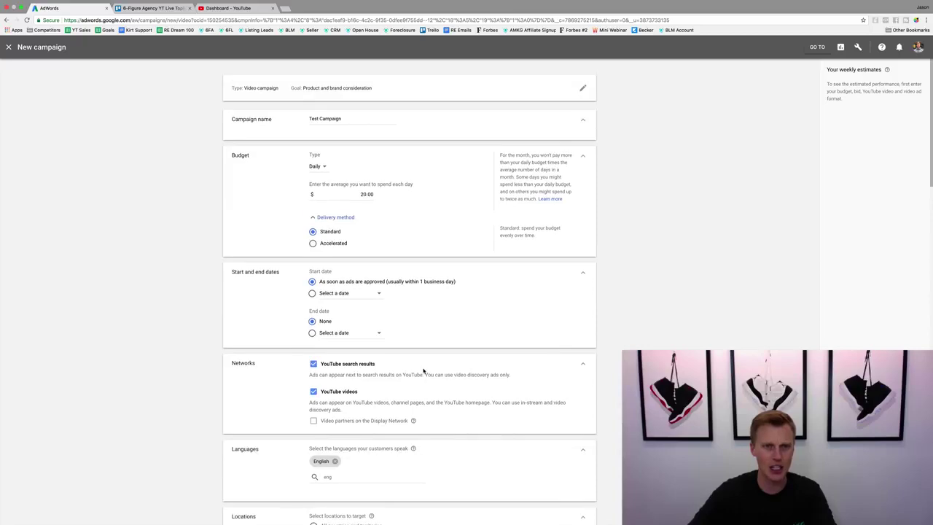
scroll(423, 371, "down", 20)
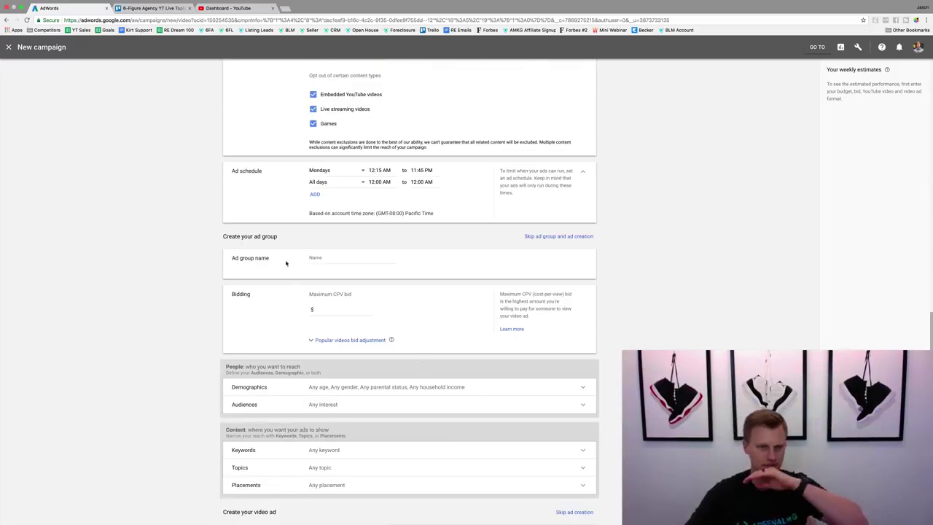
left_click(334, 258)
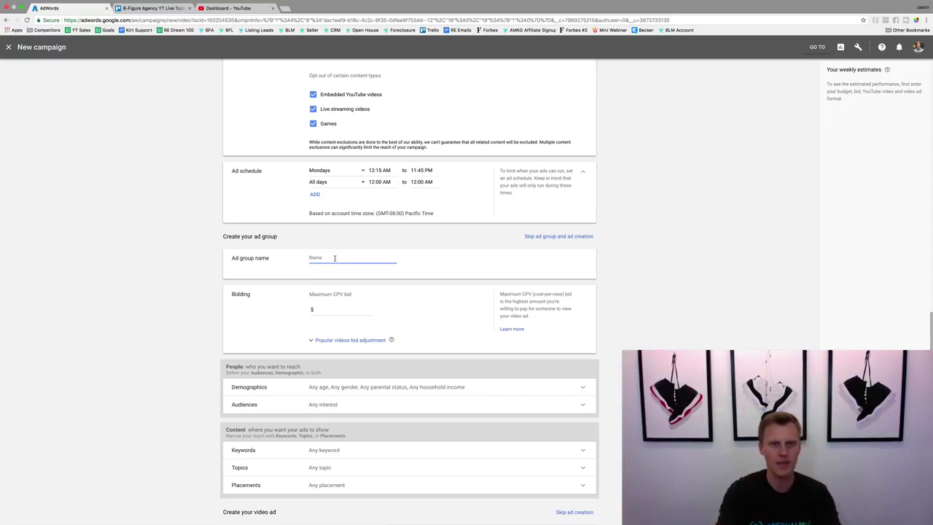
type("Test")
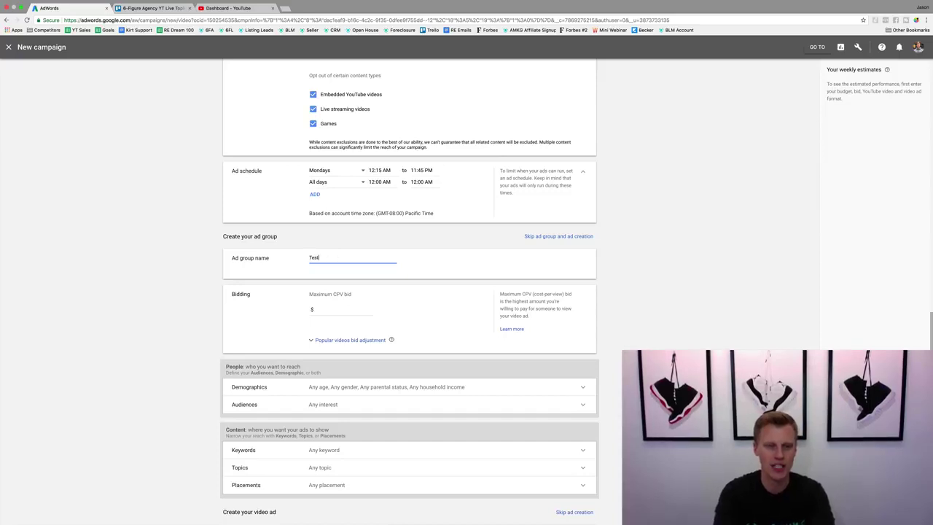
type(" Demo")
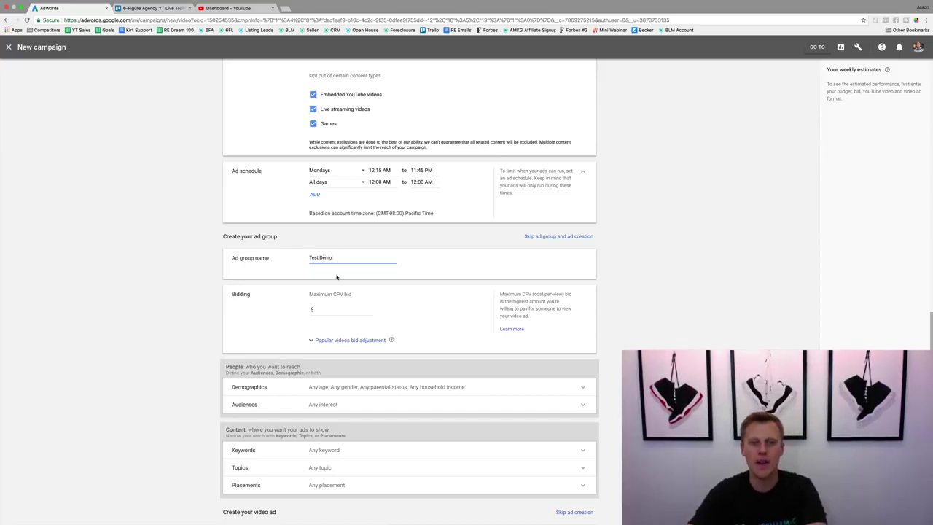
Examine the maximum CPV bid setting and review the campaign's budget, networks, frequency caps, content exclusions and ad schedule.
left_click_drag(310, 294, 354, 296)
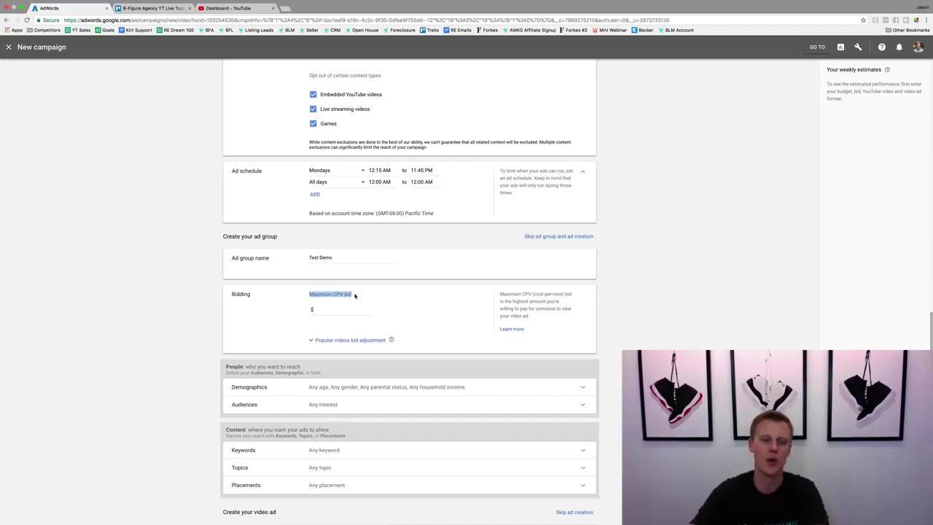
left_click(355, 295)
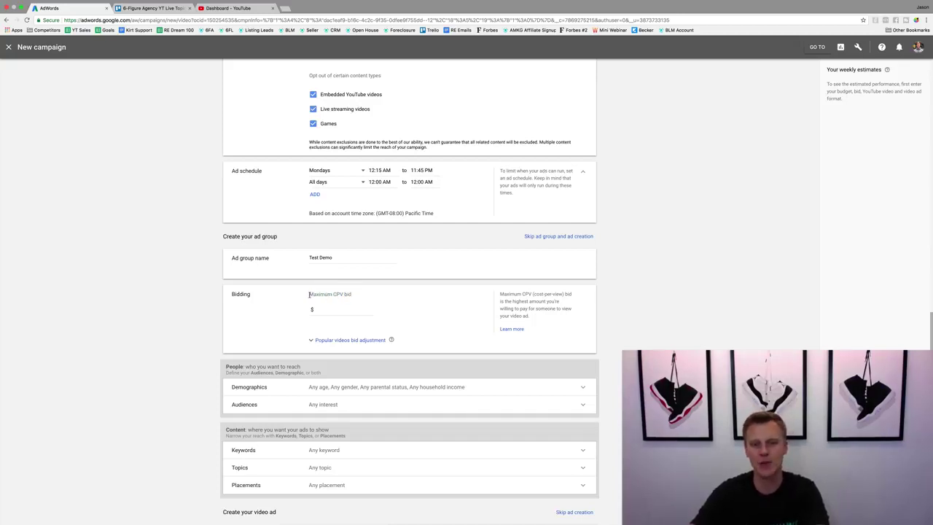
left_click_drag(310, 294, 353, 295)
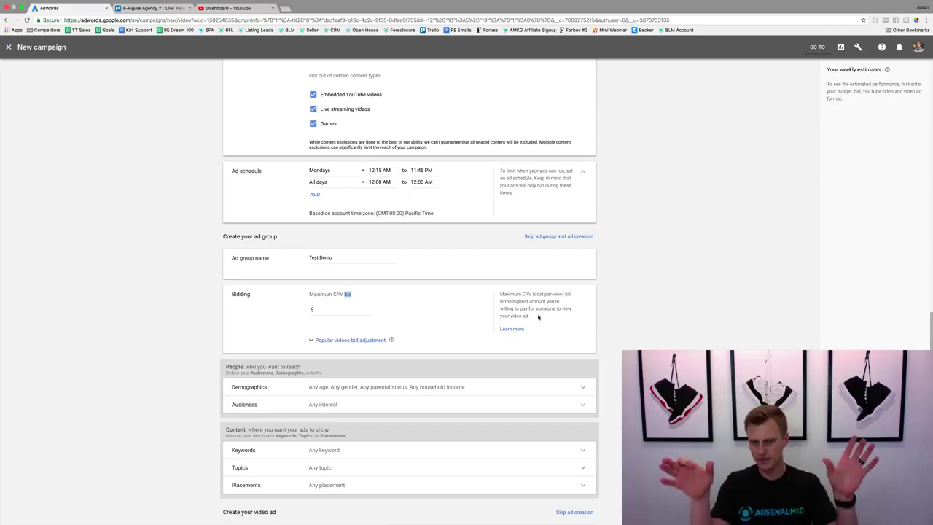
scroll(538, 317, "up", 5)
scroll(539, 314, "up", 7)
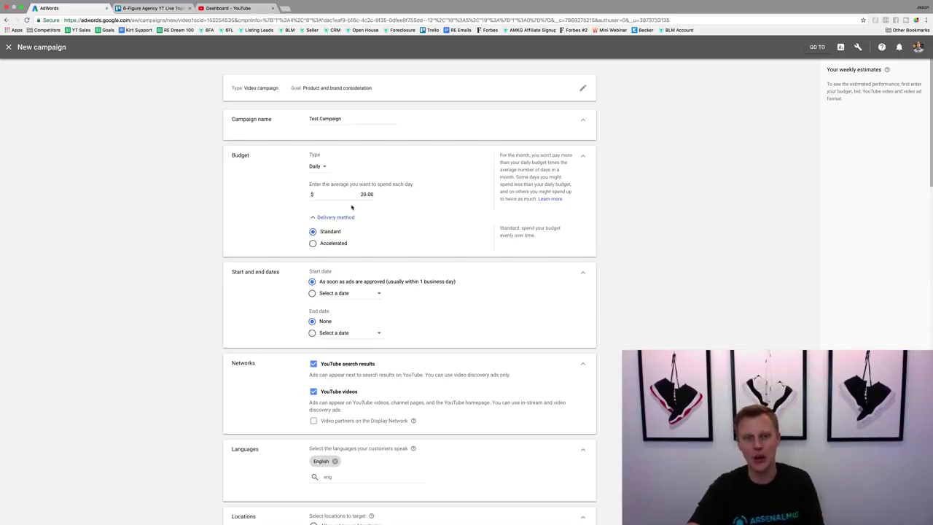
scroll(298, 235, "down", 3)
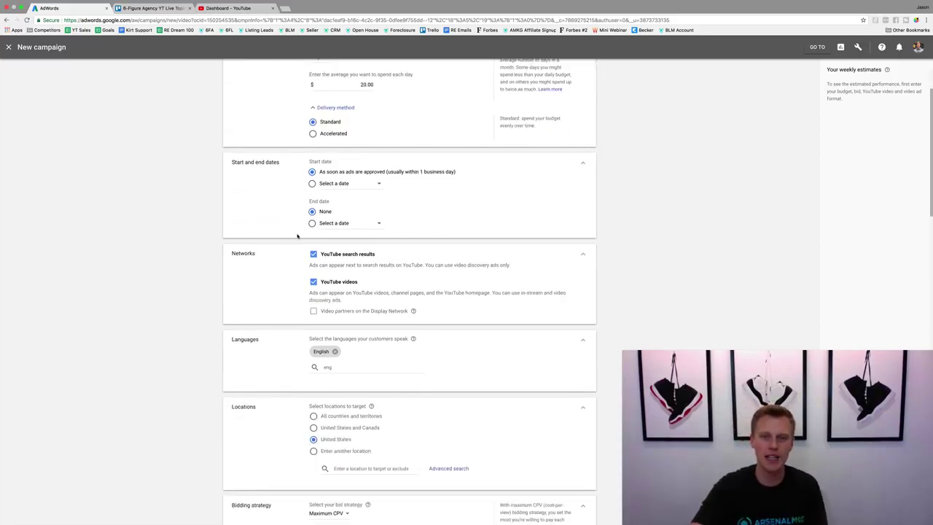
scroll(298, 235, "down", 10)
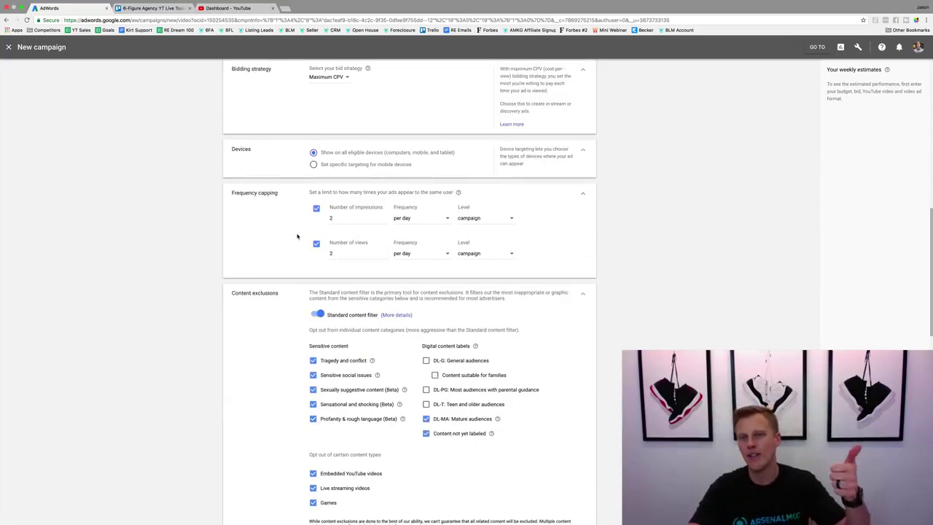
scroll(297, 235, "down", 4)
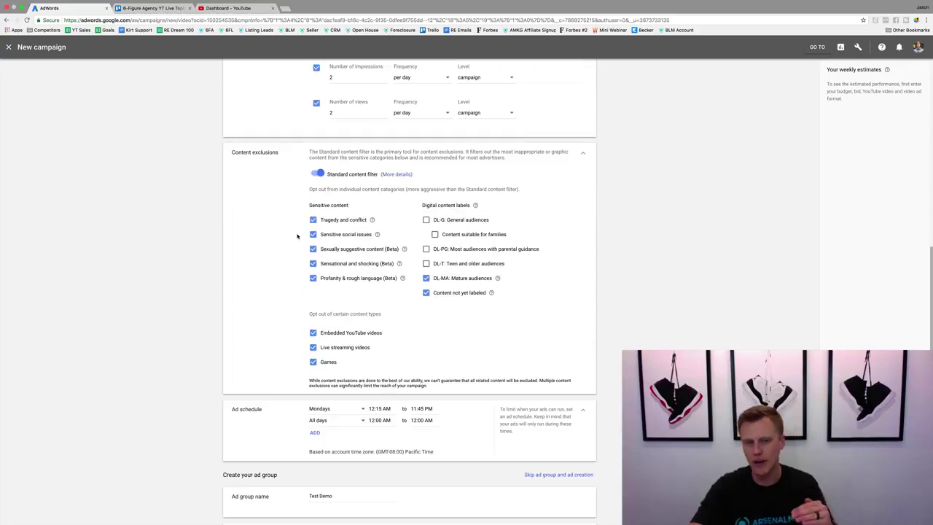
Set the ad group's maximum CPV bid to $0.20.
scroll(298, 236, "down", 8)
left_click(325, 253)
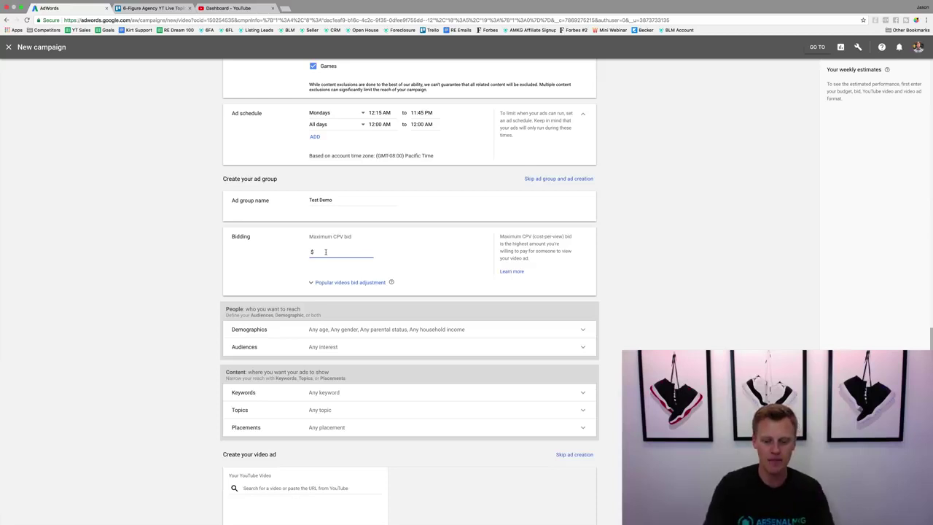
type("0.20")
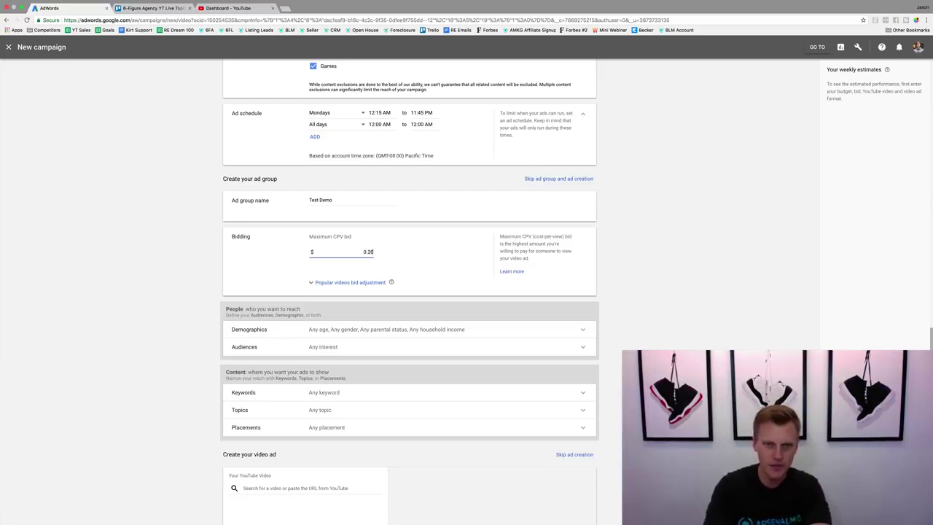
left_click(448, 261)
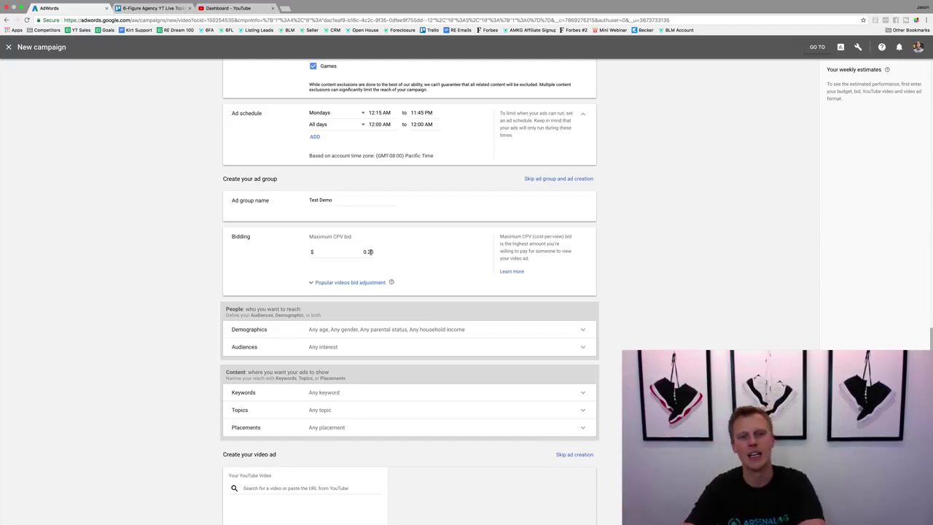
Look at the popular videos bid adjustment option and collapse it with its percentage left blank.
left_click(339, 283)
left_click(339, 295)
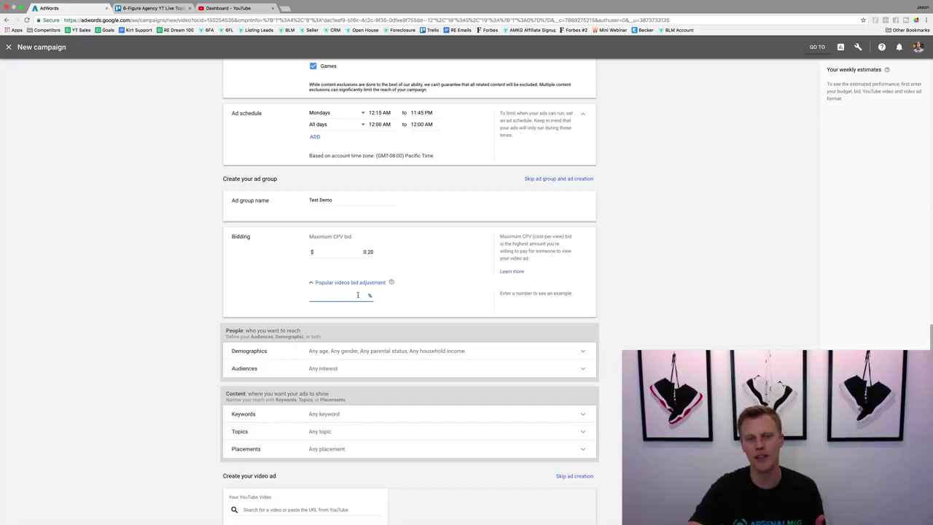
left_click(311, 282)
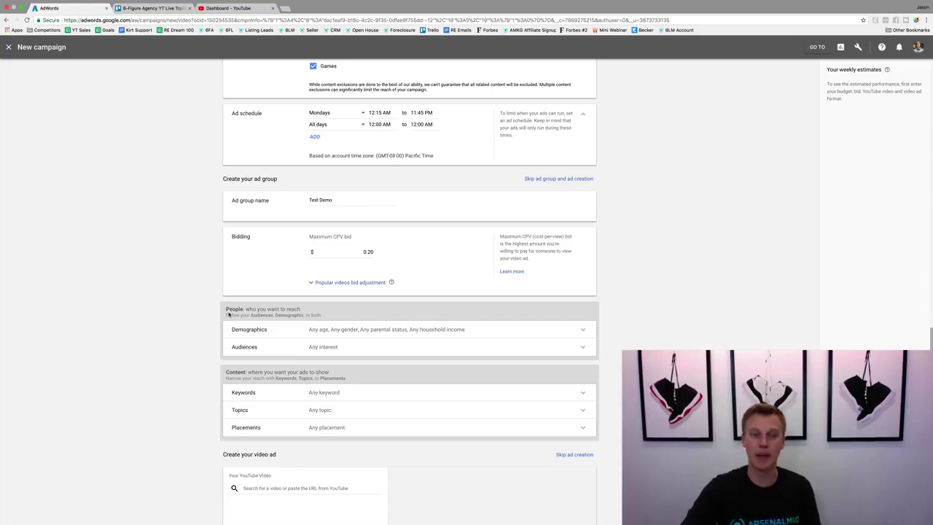
Exclude the age groups 18 - 24, 65+ and Unknown from the ad group's demographic targeting.
left_click(338, 330)
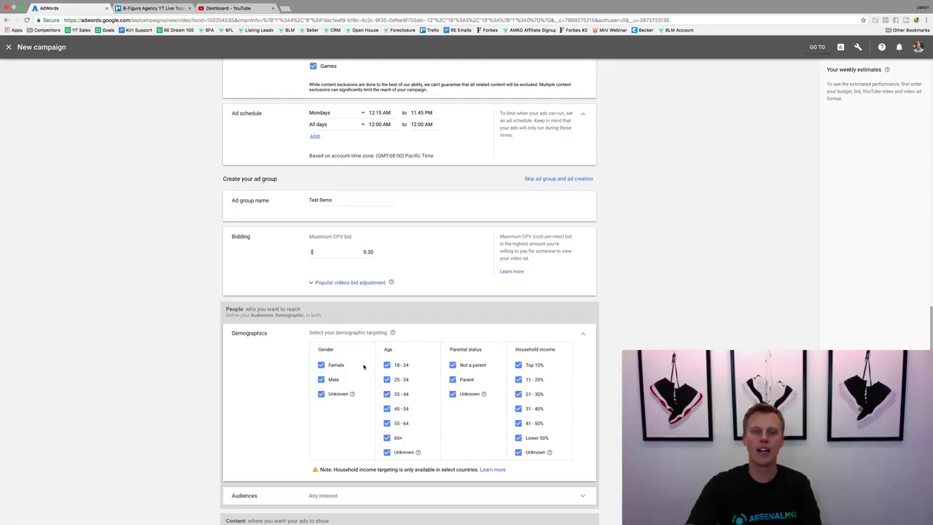
left_click(388, 439)
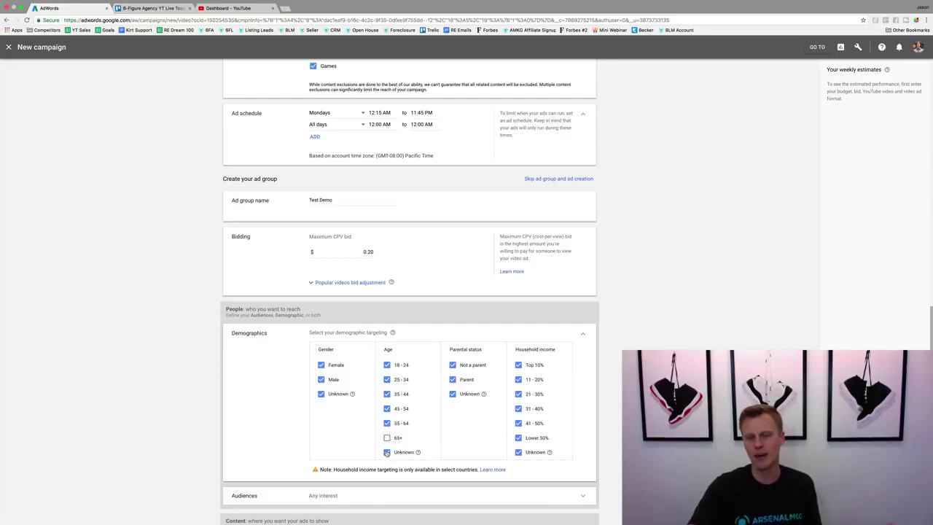
left_click(387, 452)
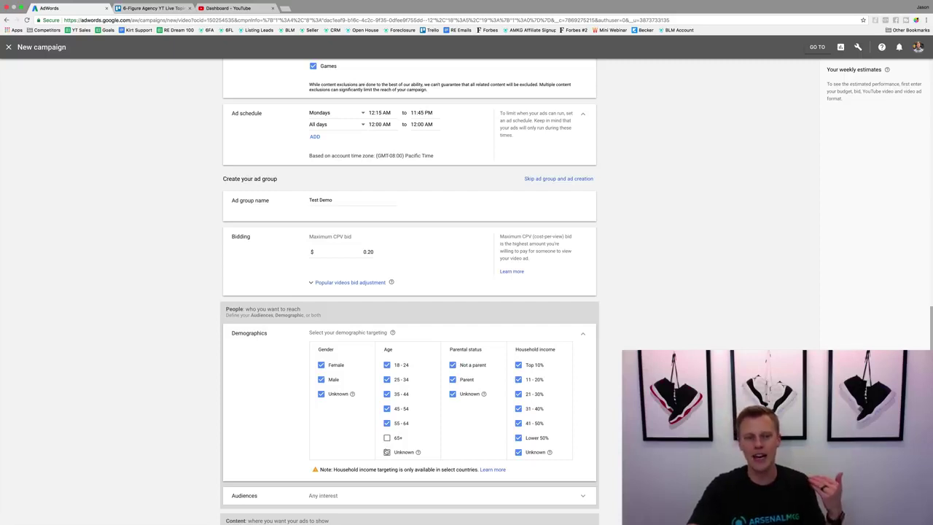
left_click(387, 365)
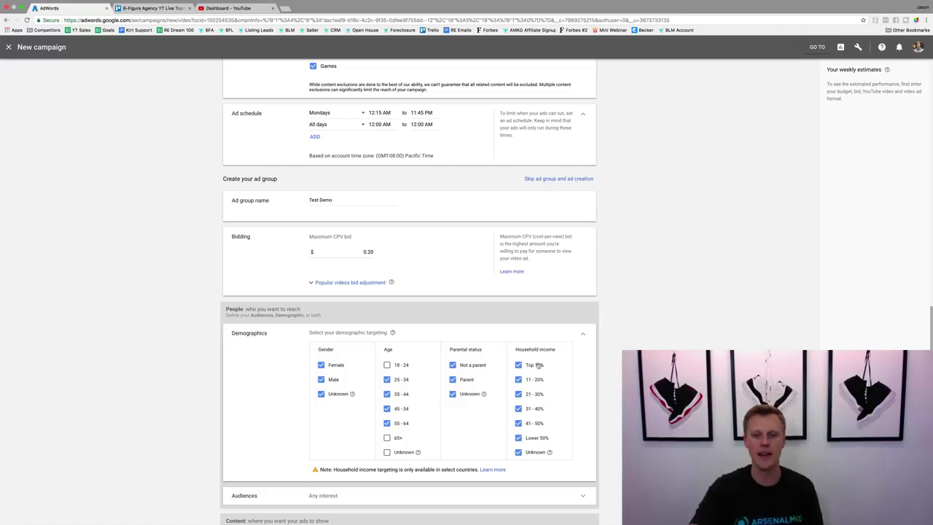
Exclude the household income brackets 41 - 50%, Lower 50% and Unknown from the demographic targeting.
triple_click(514, 353)
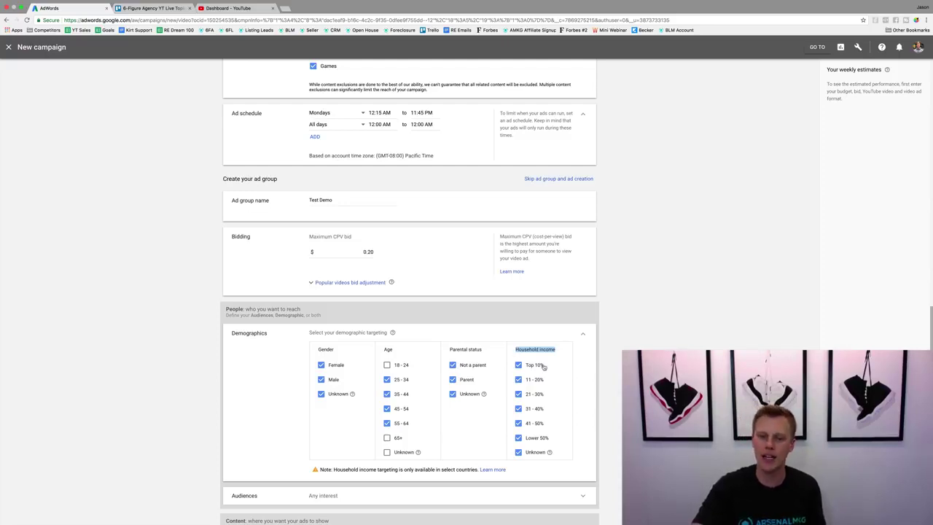
left_click(519, 452)
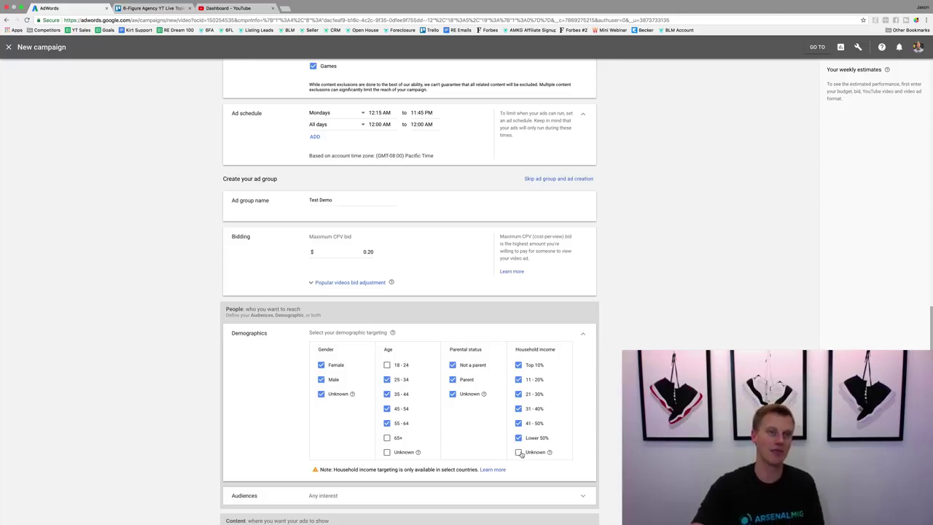
left_click(519, 438)
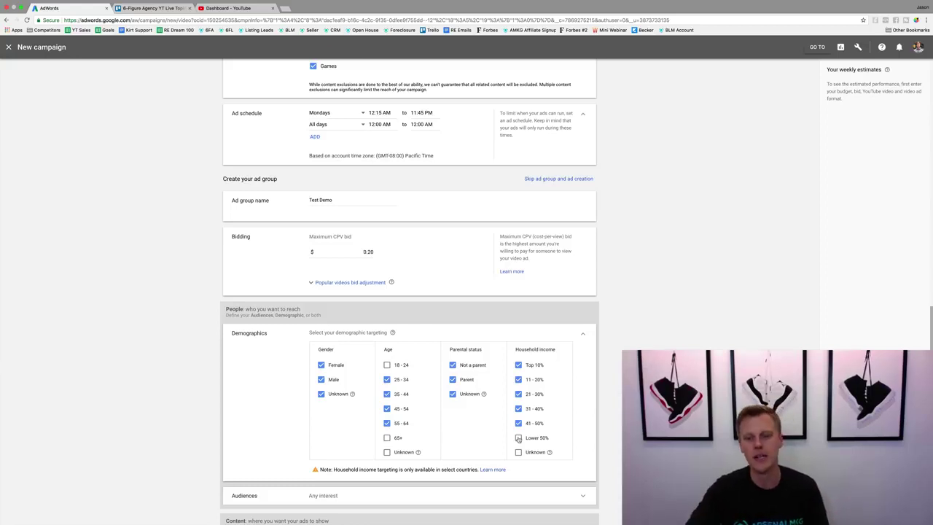
left_click(519, 423)
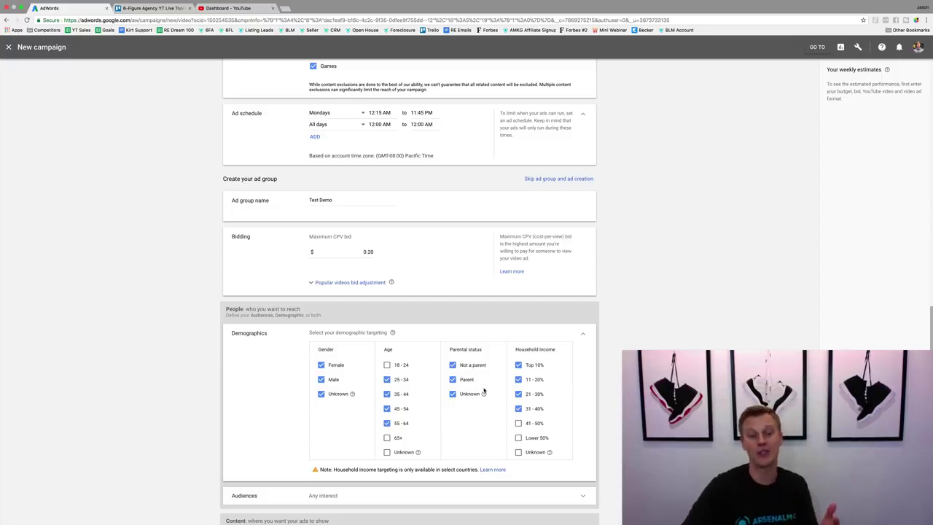
Open the ad group's audience targeting and look at the Affinity audience options.
scroll(473, 394, "down", 3)
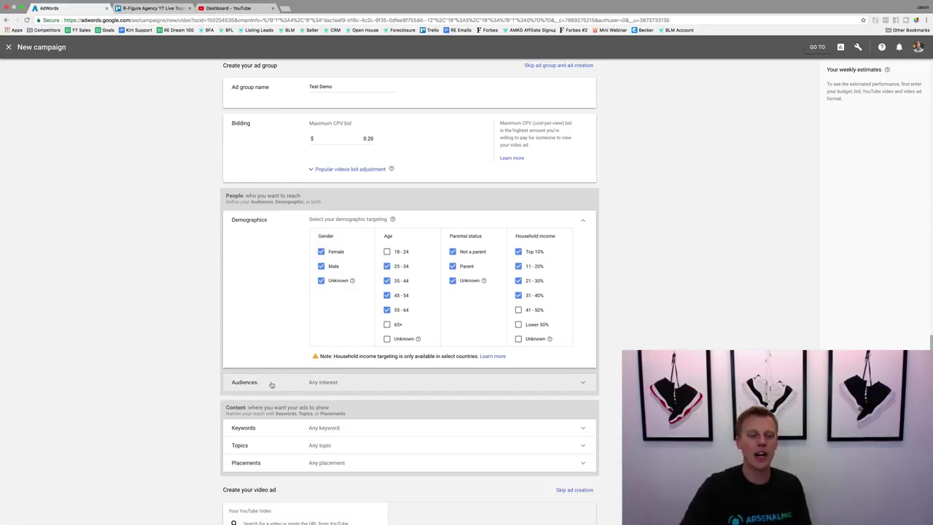
scroll(209, 410, "down", 3)
scroll(207, 411, "down", 1)
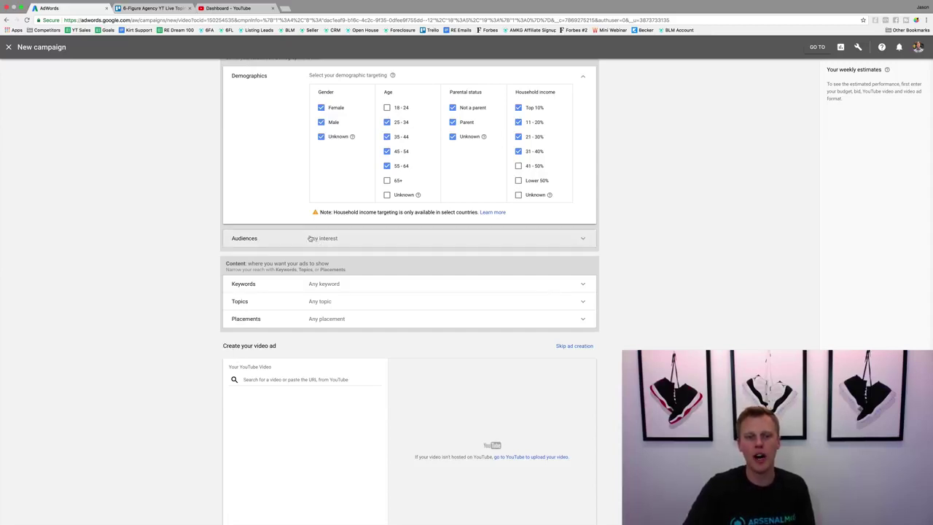
left_click(265, 241)
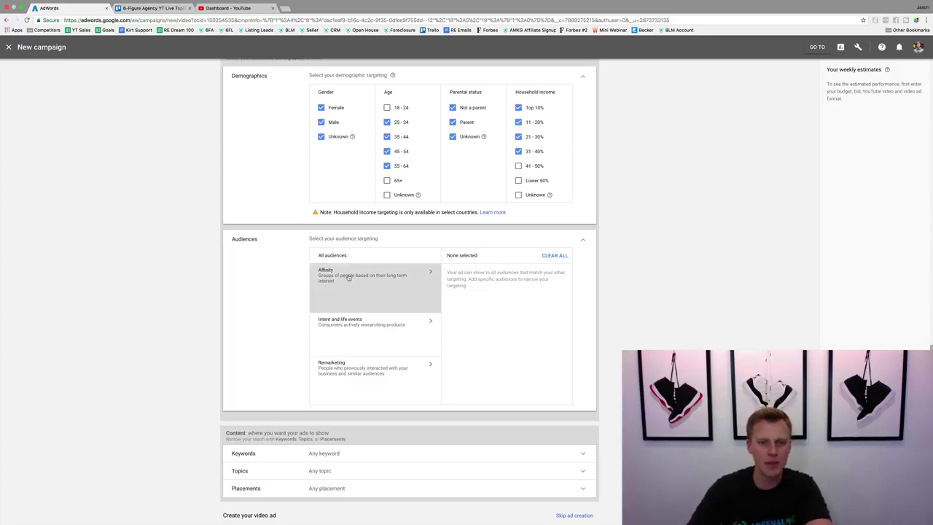
left_click(386, 278)
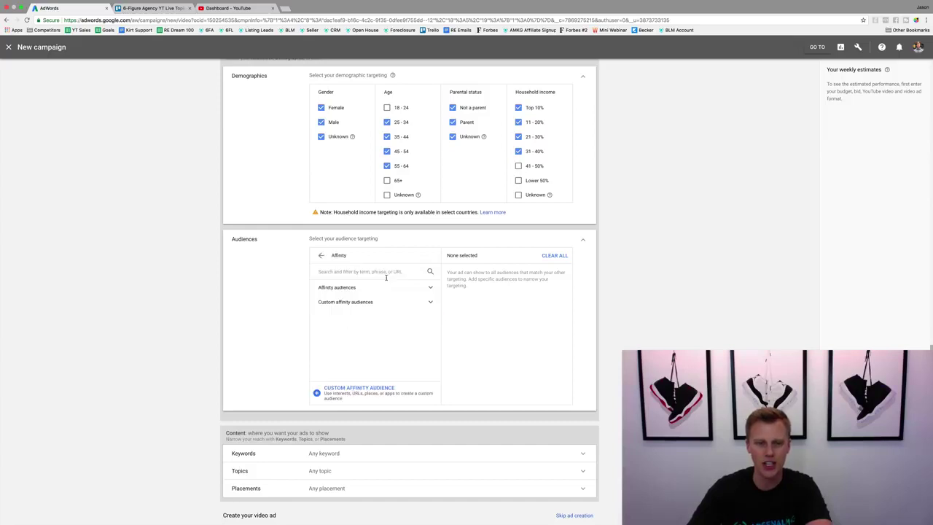
left_click(321, 255)
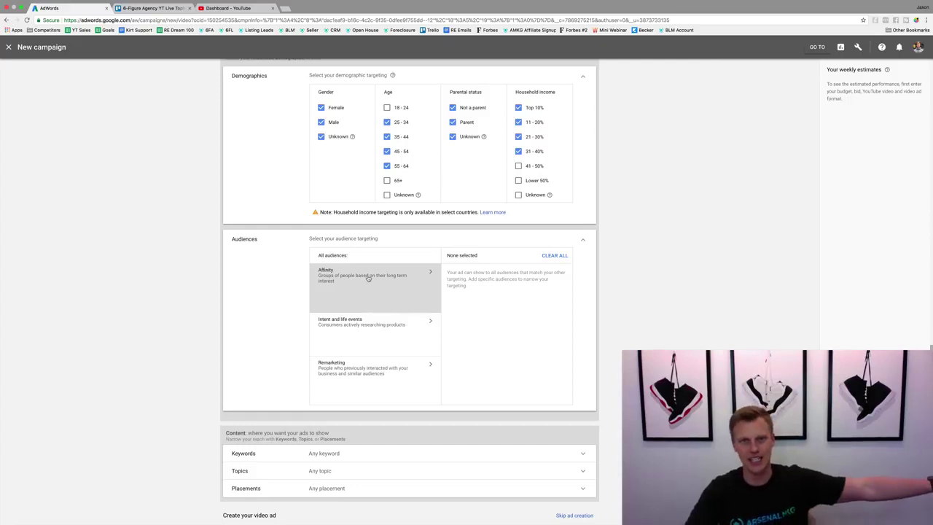
Browse the in-market audience categories under Intent and life events without selecting any.
left_click(379, 329)
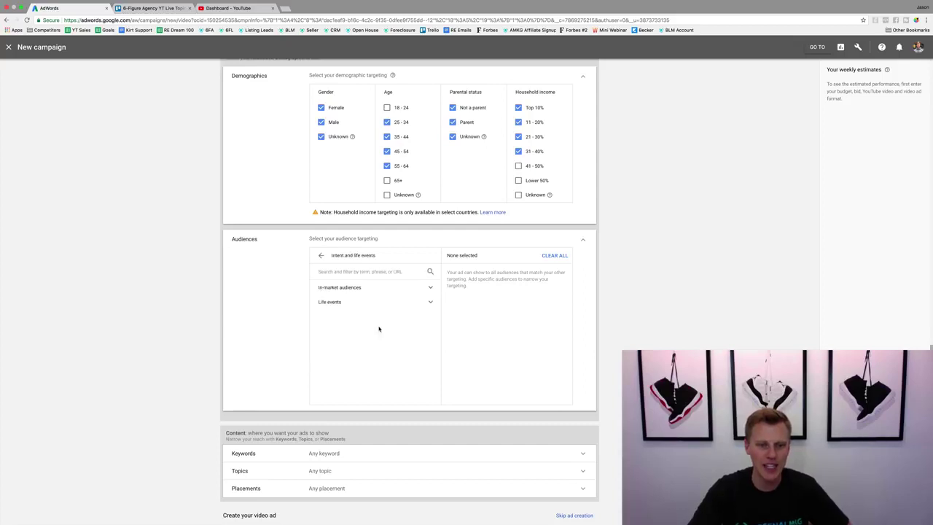
left_click(377, 289)
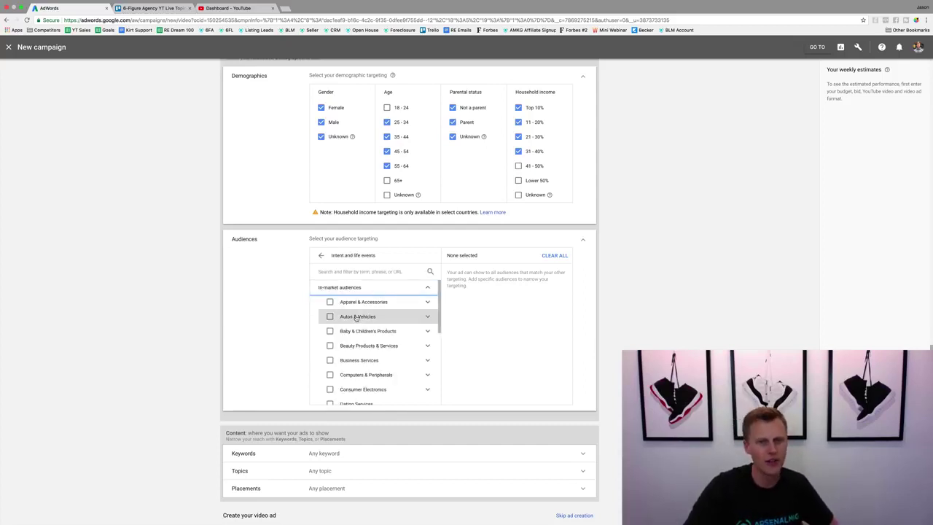
scroll(370, 360, "down", 1)
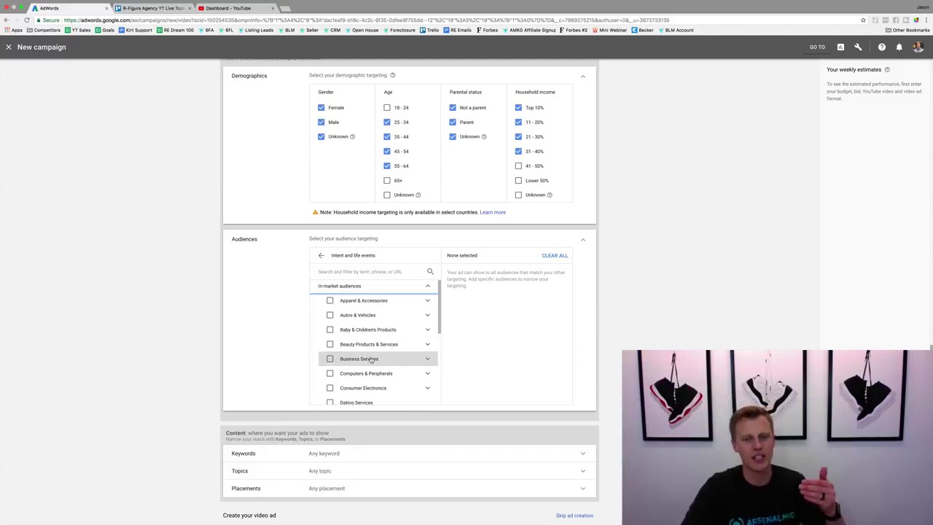
scroll(372, 359, "down", 3)
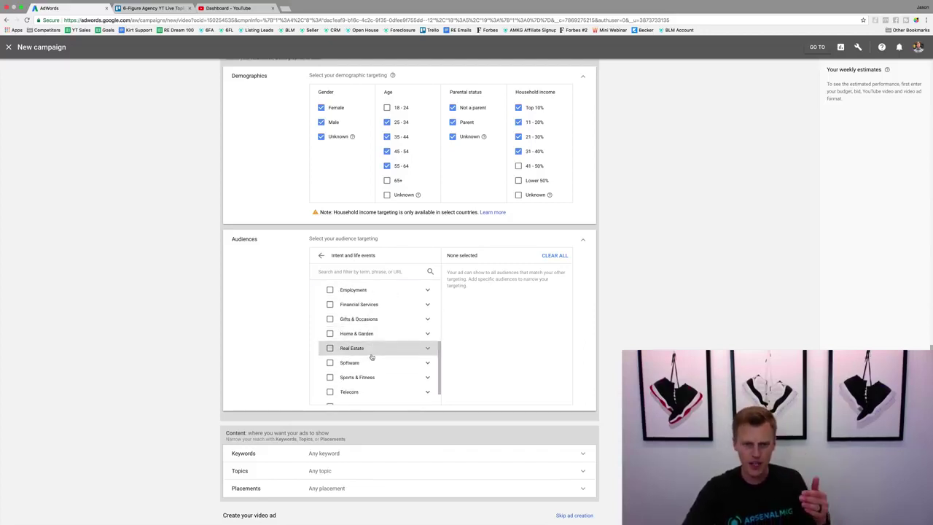
scroll(371, 350, "down", 2)
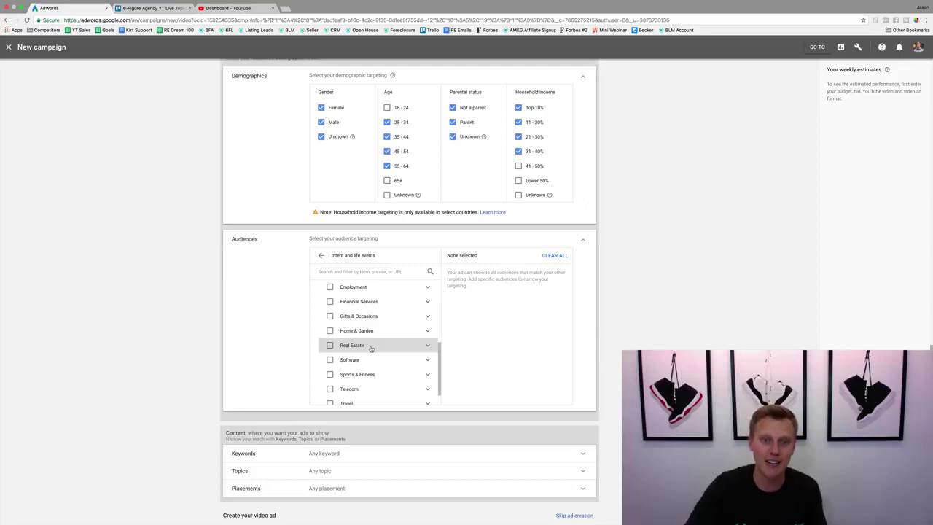
scroll(368, 360, "down", 1)
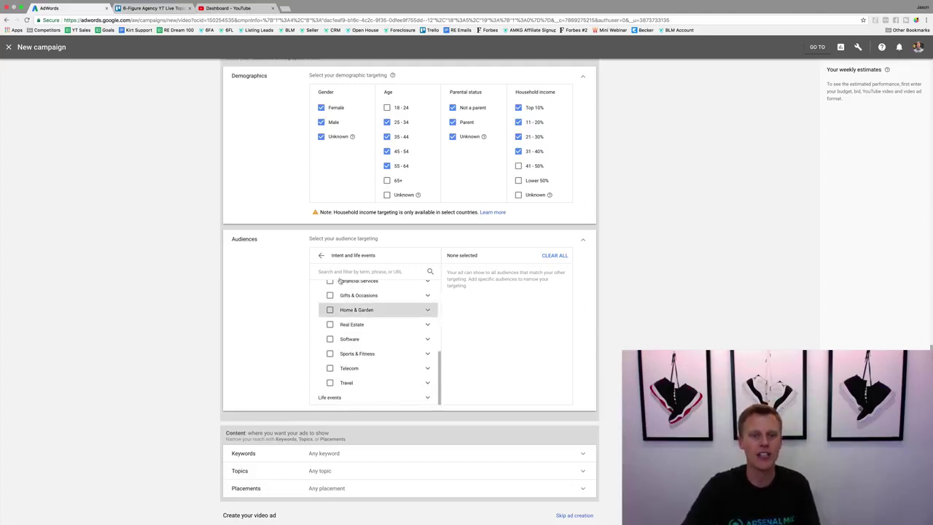
left_click(321, 256)
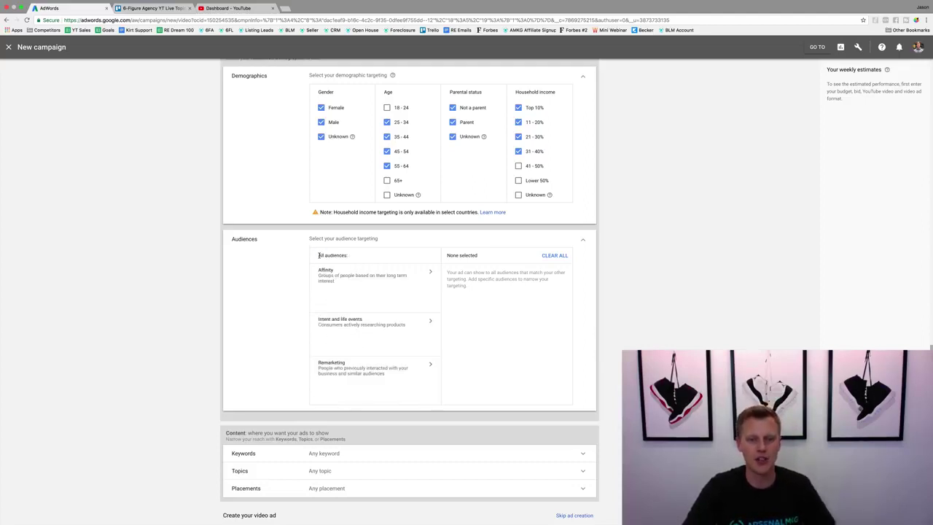
Review the Remarketing lists, including the similar audiences, and collapse the audience targeting with nothing selected.
left_click(352, 367)
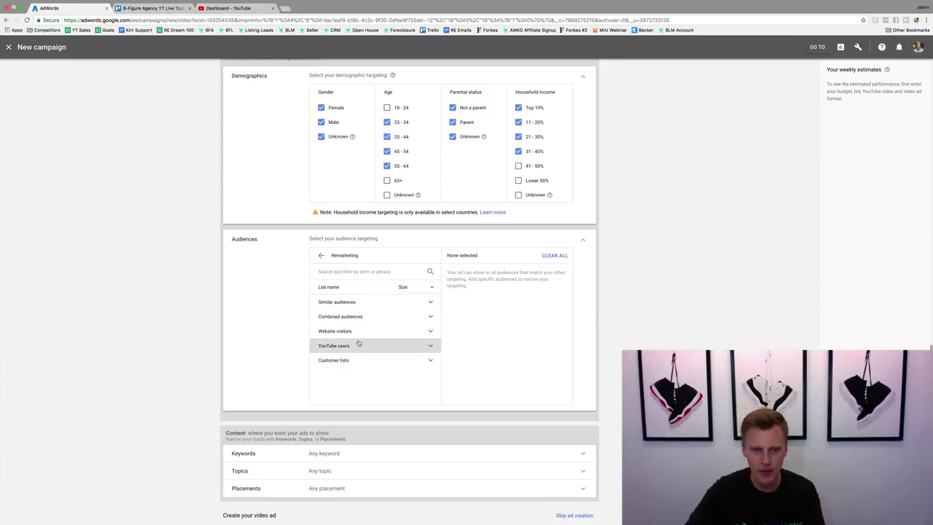
left_click(354, 304)
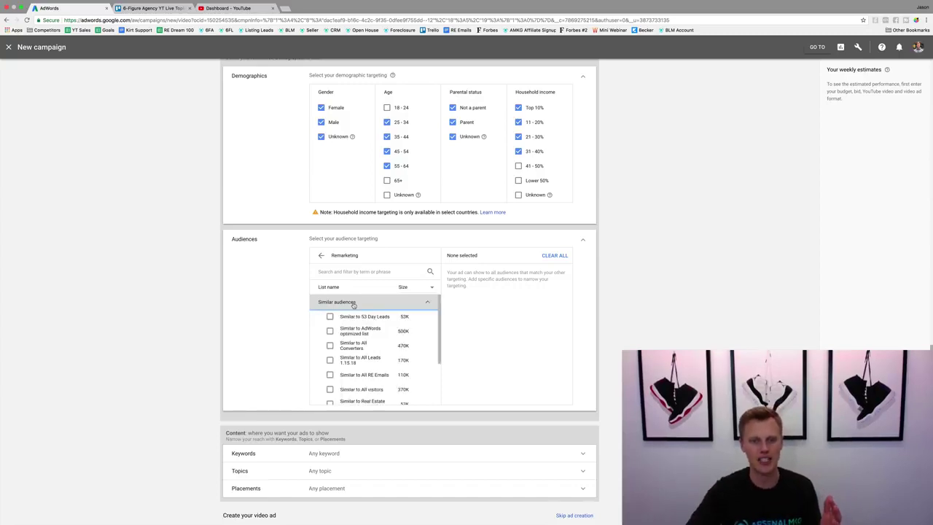
scroll(350, 328, "down", 5)
scroll(350, 344, "up", 5)
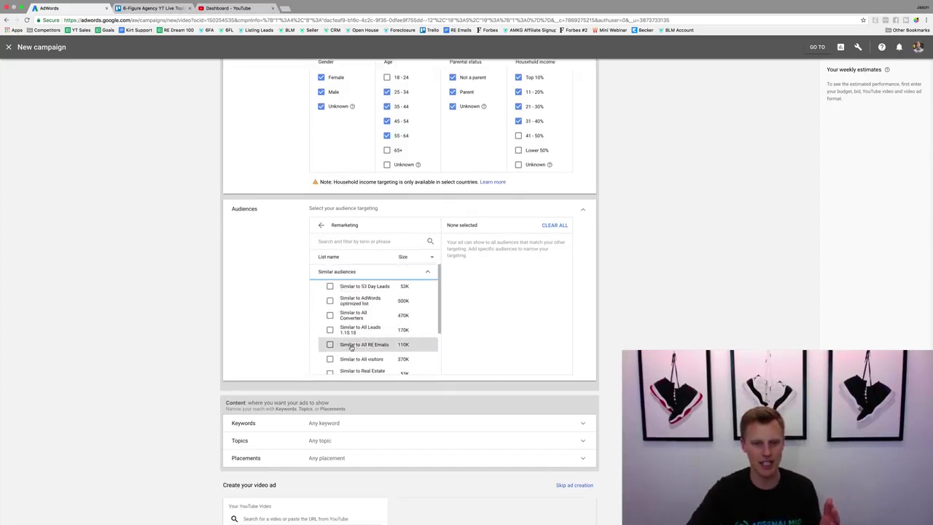
scroll(273, 360, "down", 2)
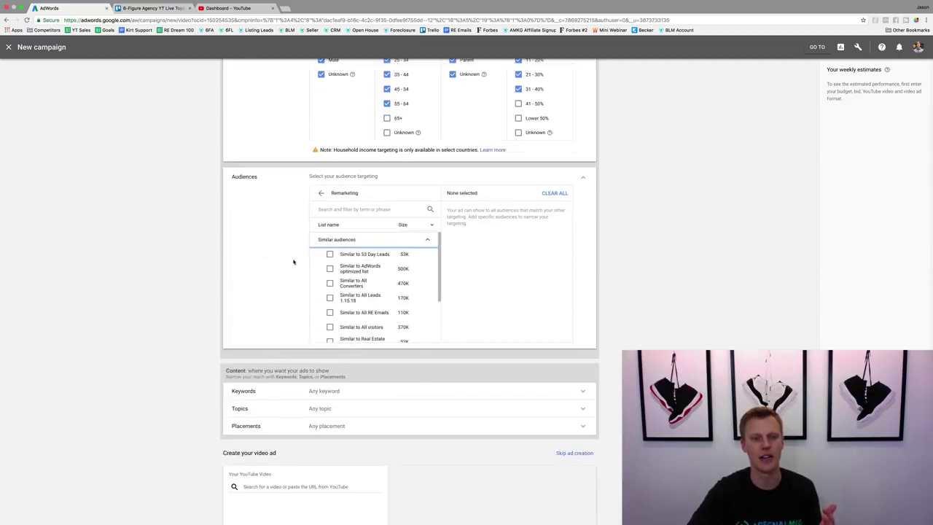
left_click(321, 192)
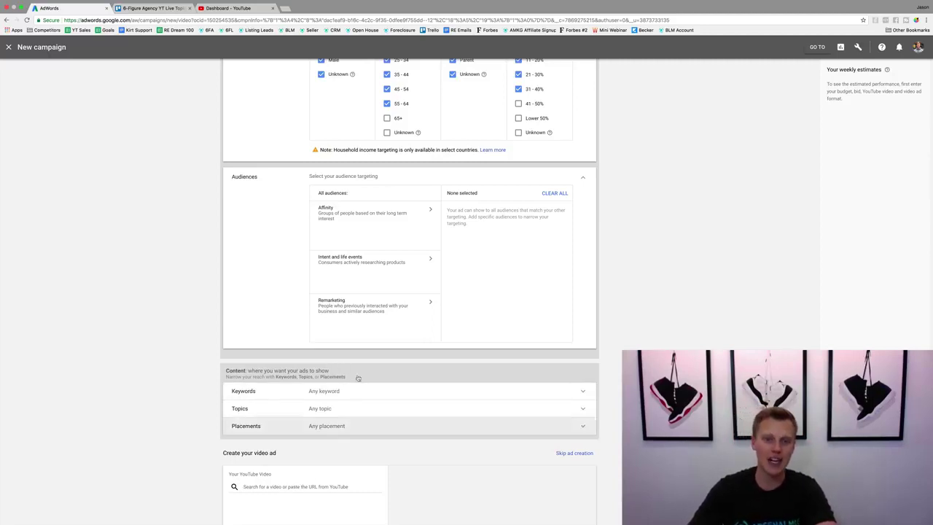
left_click(583, 178)
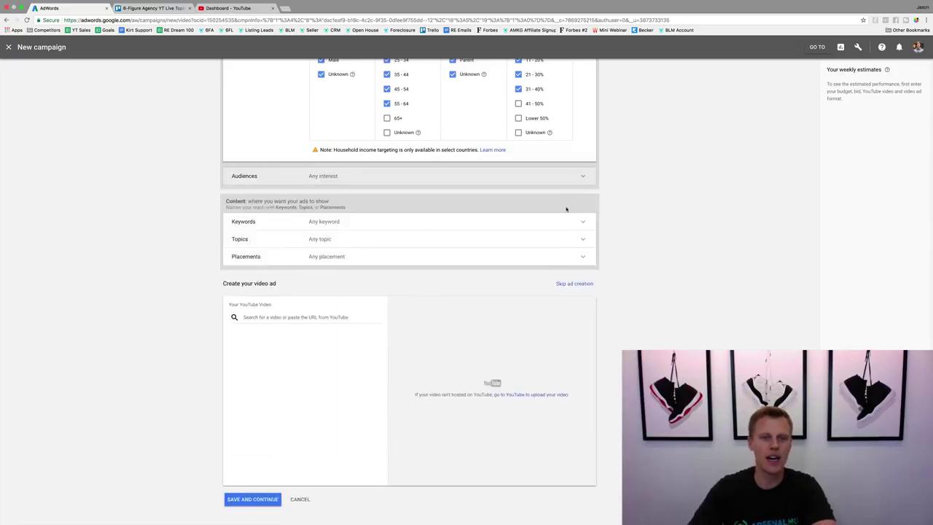
Enter the targeting keywords "basketball shoes", "kobe basketball shoes" and "lebron" on separate lines, leaving the related website for keyword ideas blank.
left_click(333, 222)
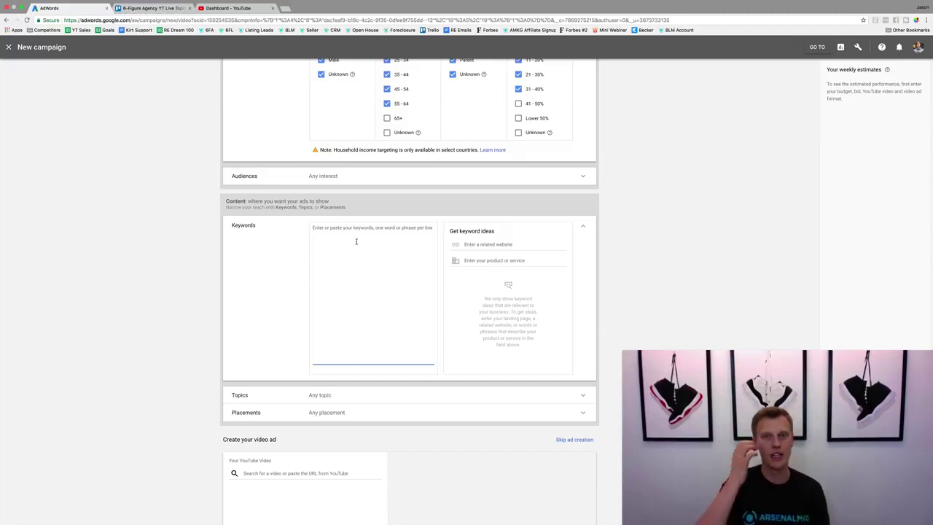
type("ba")
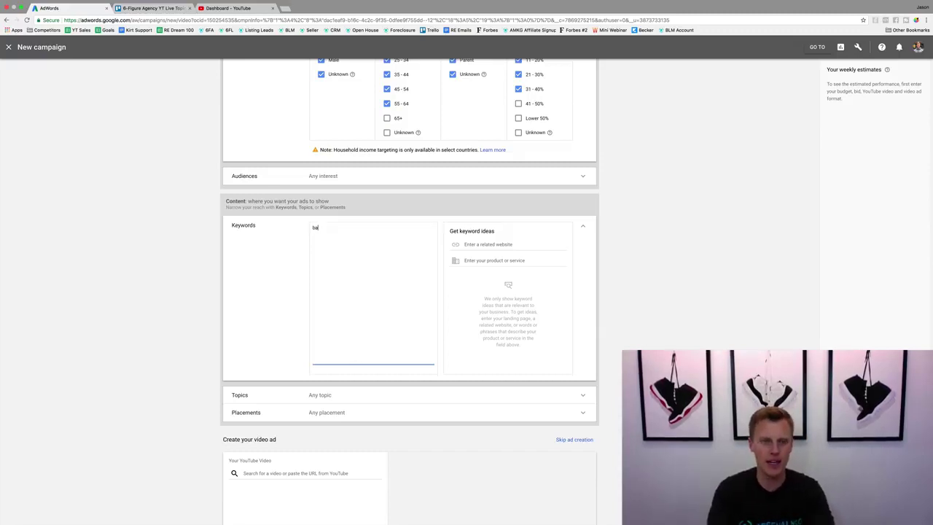
type("sketball shoes")
key("Return")
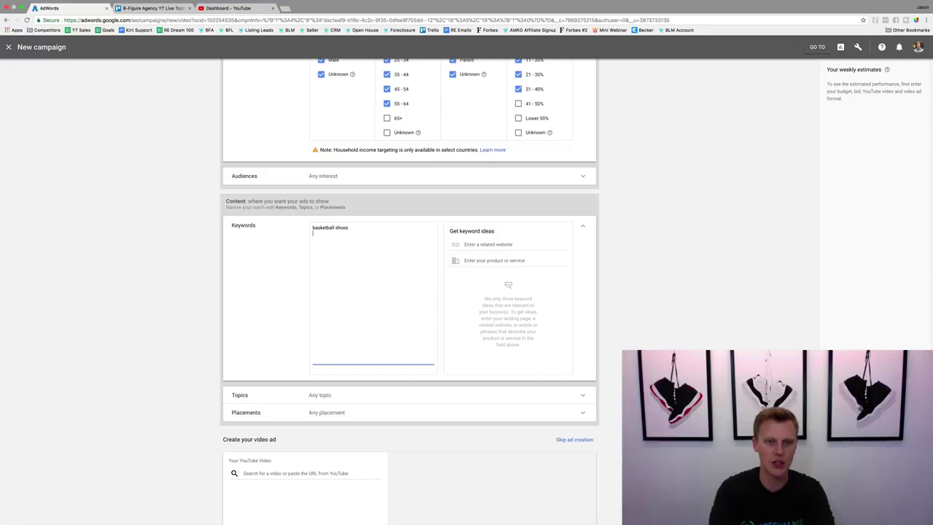
type("kobe bas")
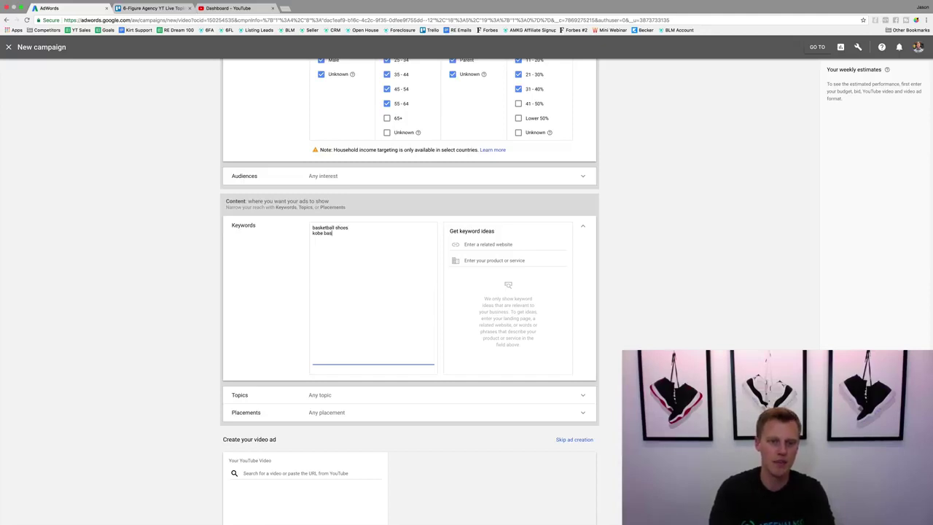
type("ketball shoes ")
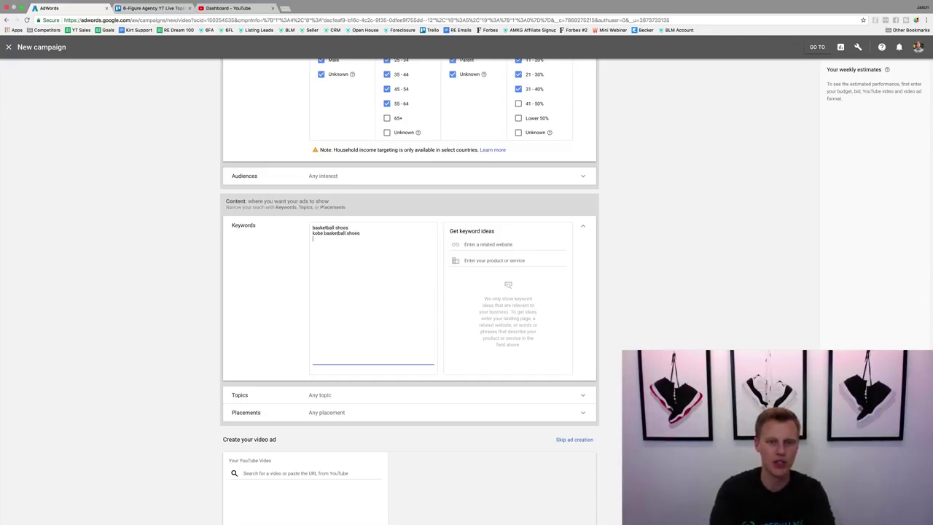
type("lebr")
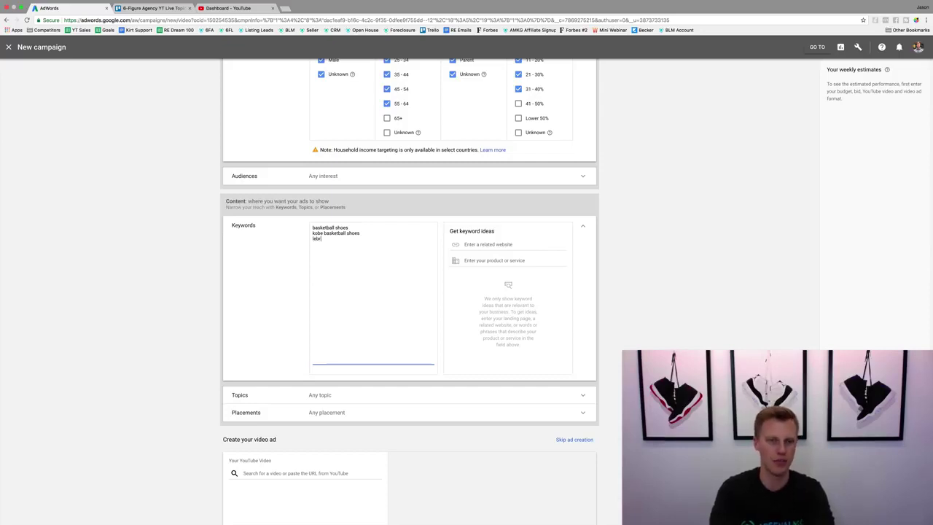
type("on")
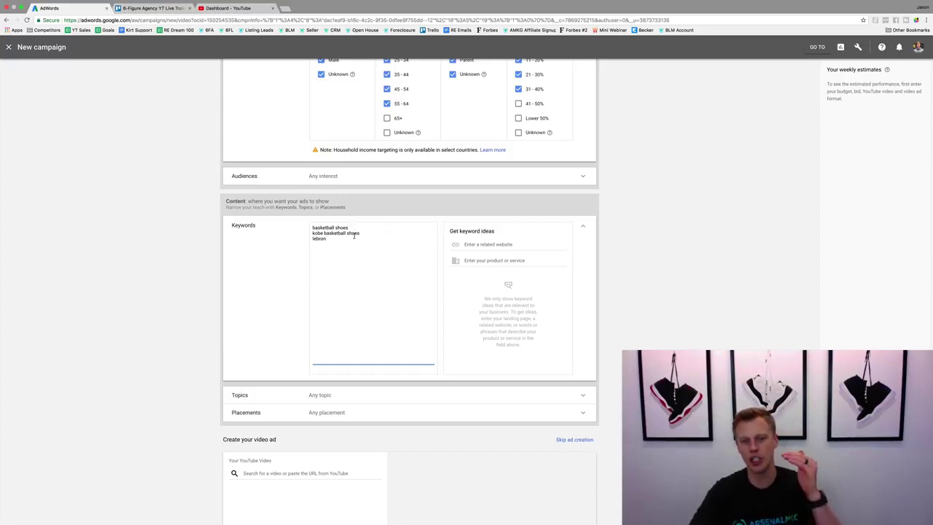
left_click_drag(350, 227, 312, 230)
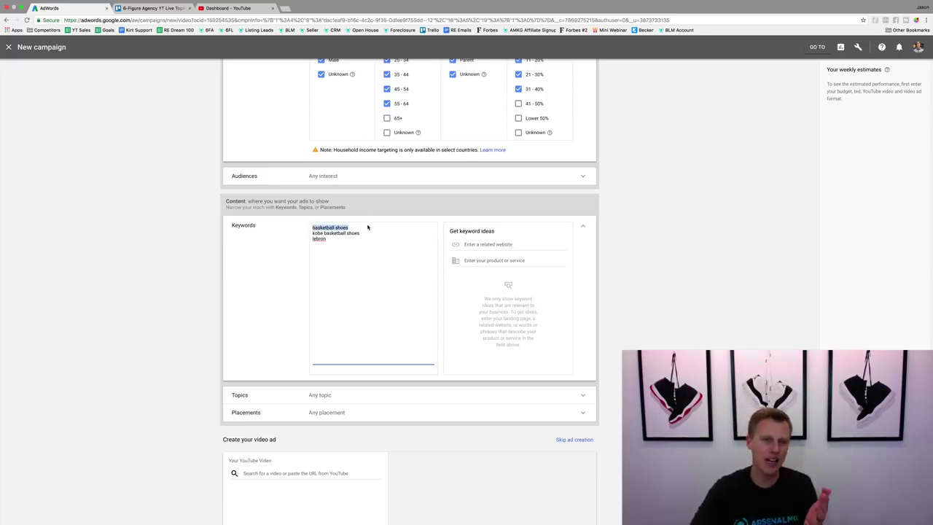
left_click(502, 245)
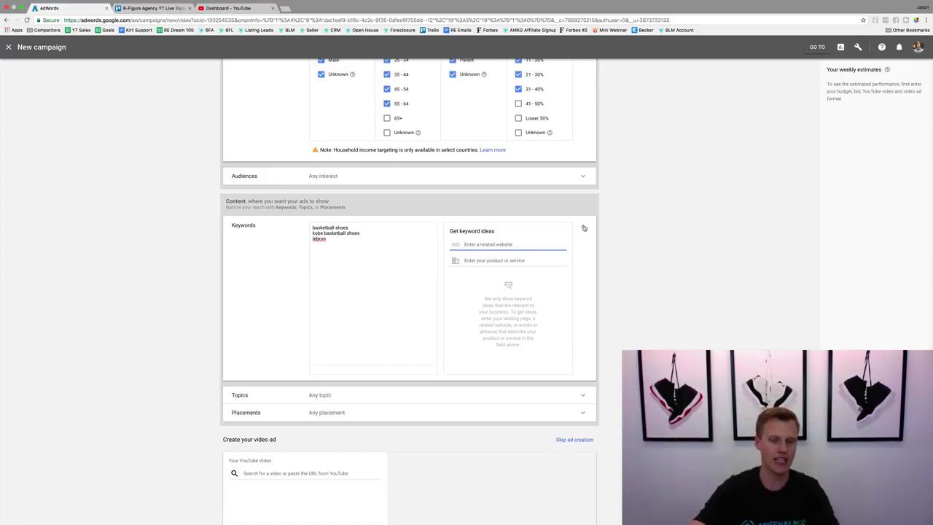
Expand the ad group's Topics targeting and reopen the Audiences section to review it alongside the keywords.
left_click(352, 395)
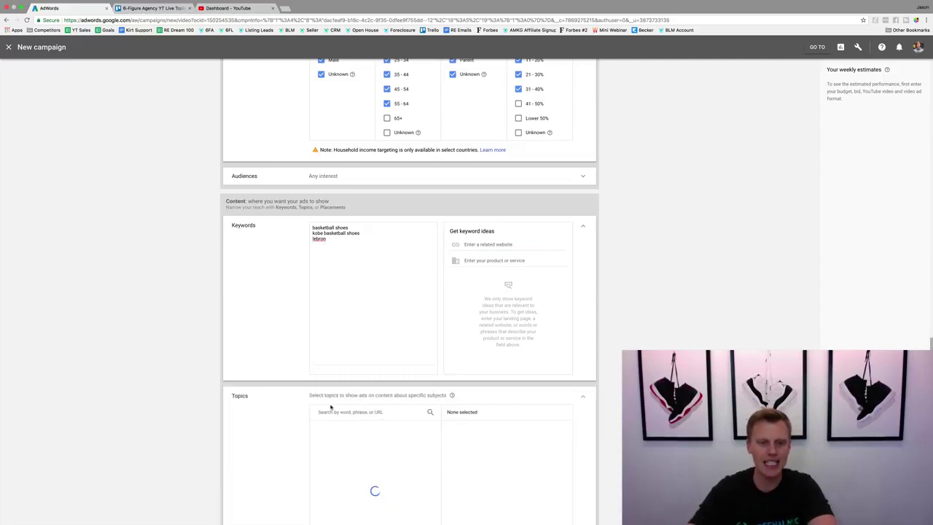
scroll(226, 430, "down", 3)
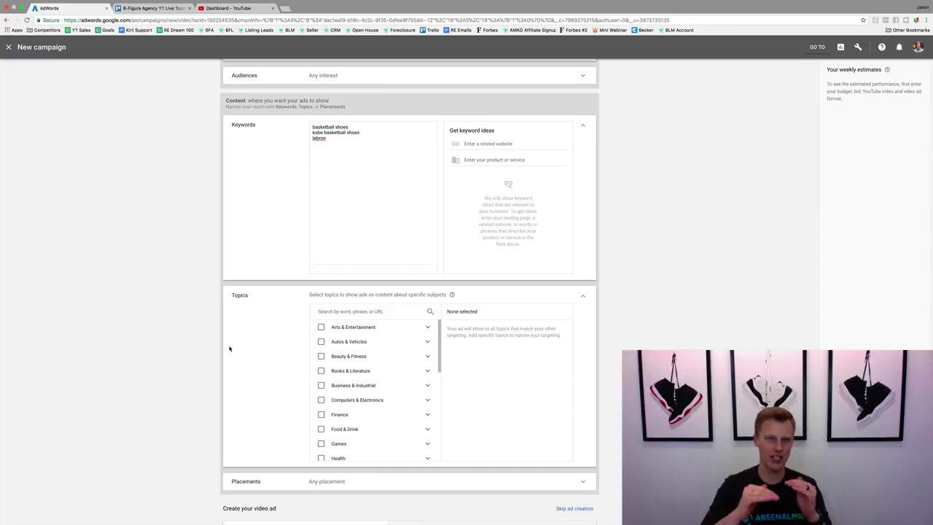
scroll(272, 204, "up", 1)
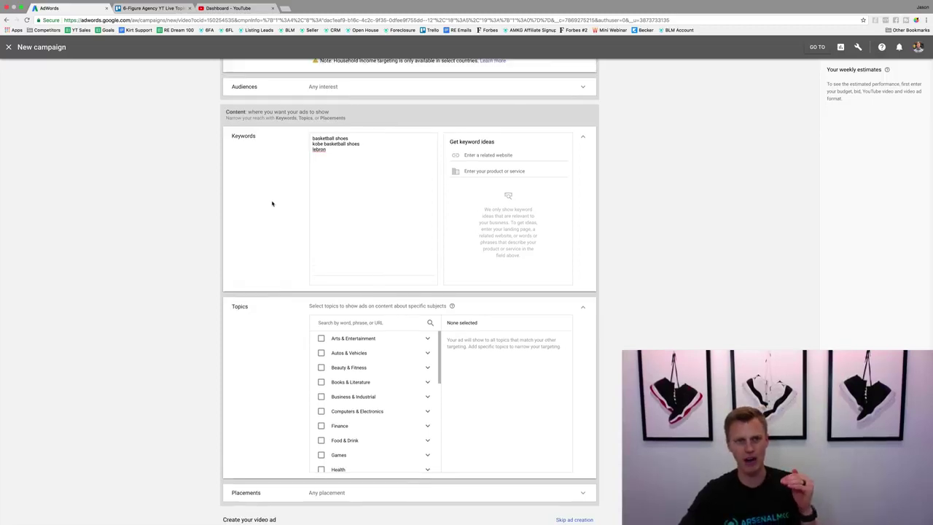
left_click(284, 105)
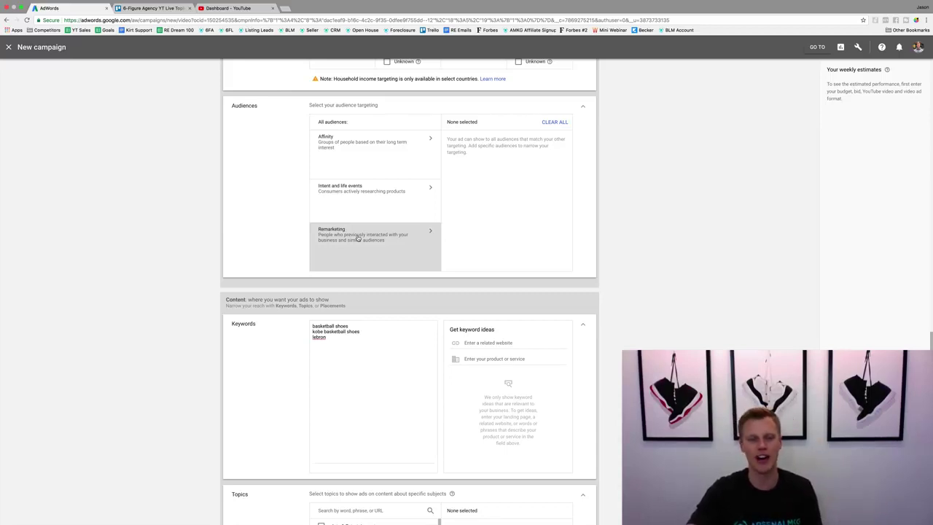
scroll(357, 238, "down", 3)
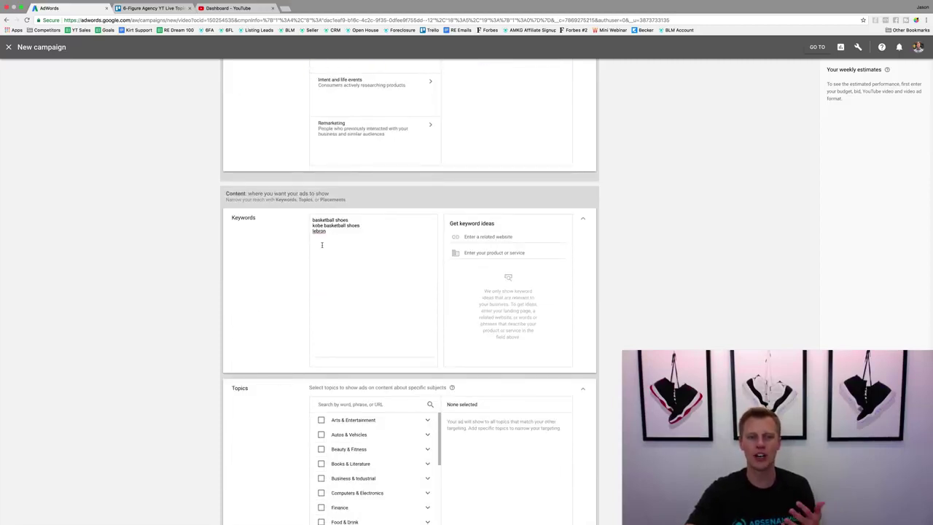
scroll(275, 271, "up", 2)
scroll(281, 295, "down", 5)
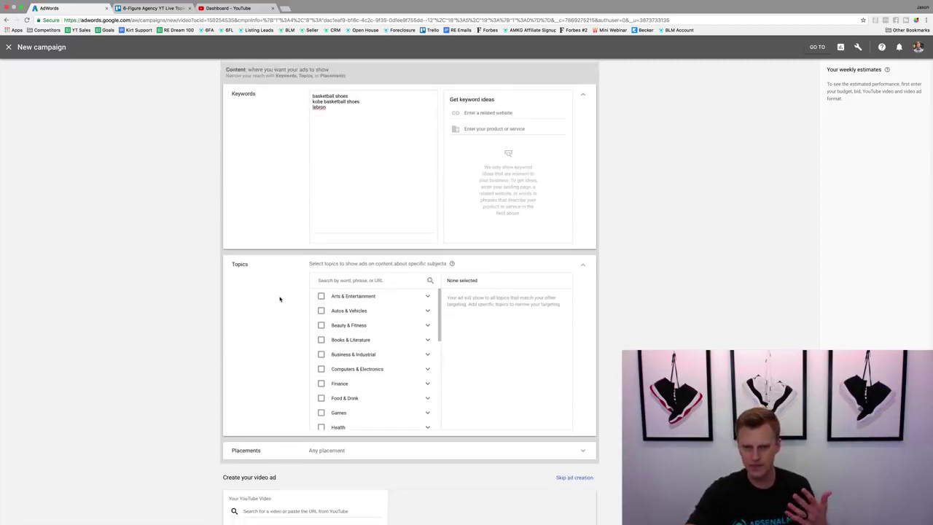
Browse the topic categories from Arts & Entertainment down to World Localities without selecting any.
scroll(279, 299, "down", 1)
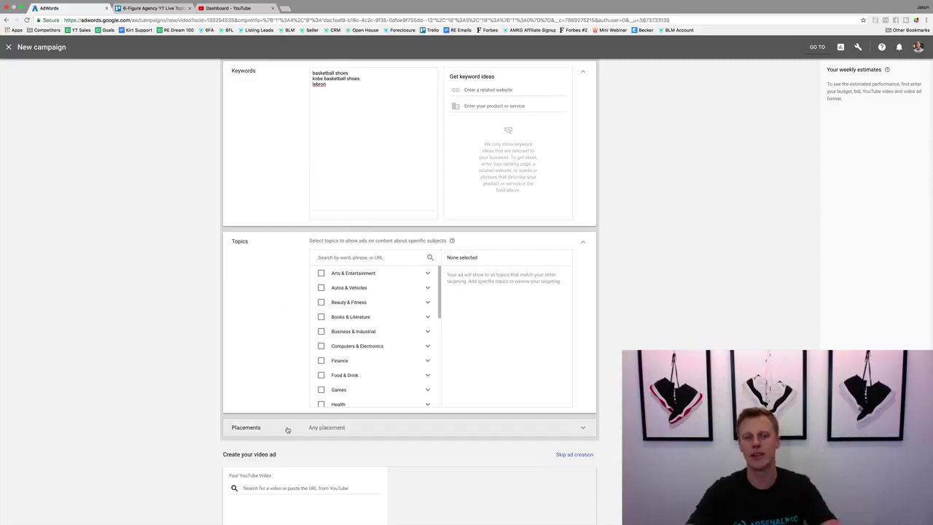
scroll(331, 299, "down", 1)
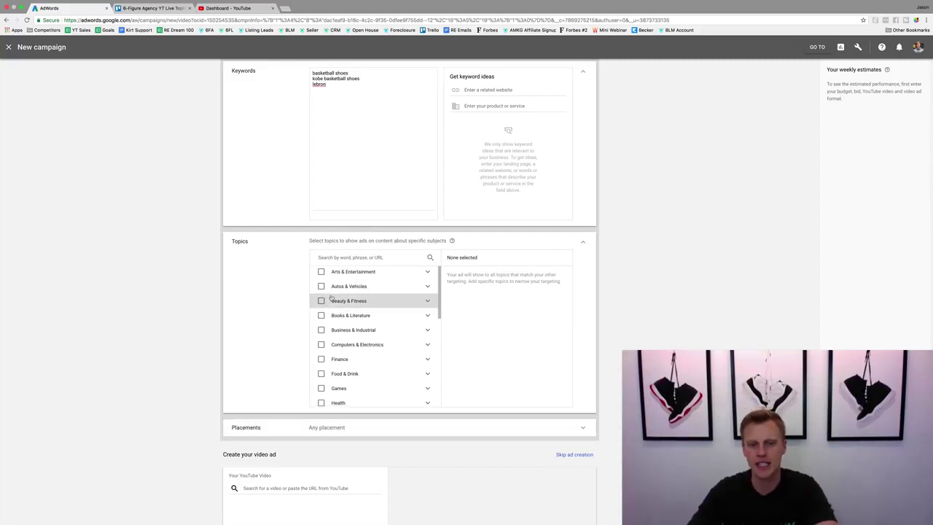
scroll(330, 300, "down", 2)
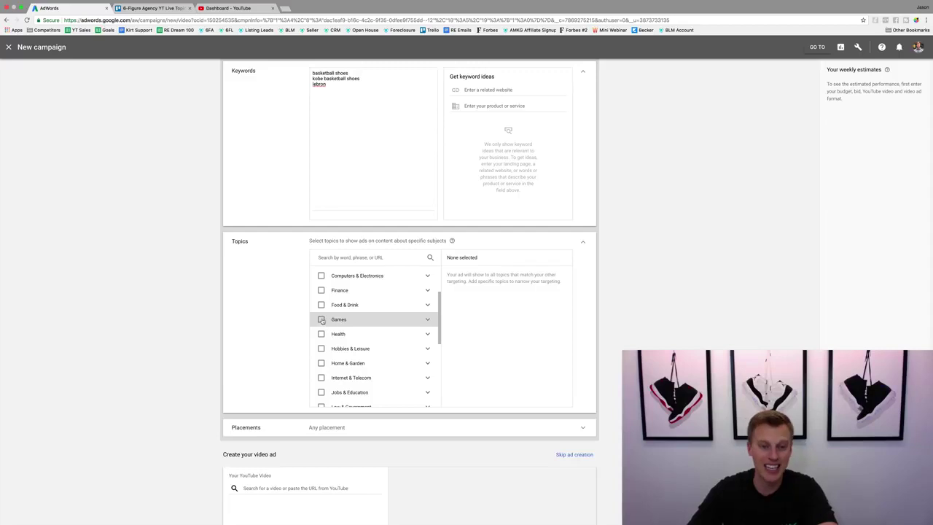
scroll(329, 363, "down", 2)
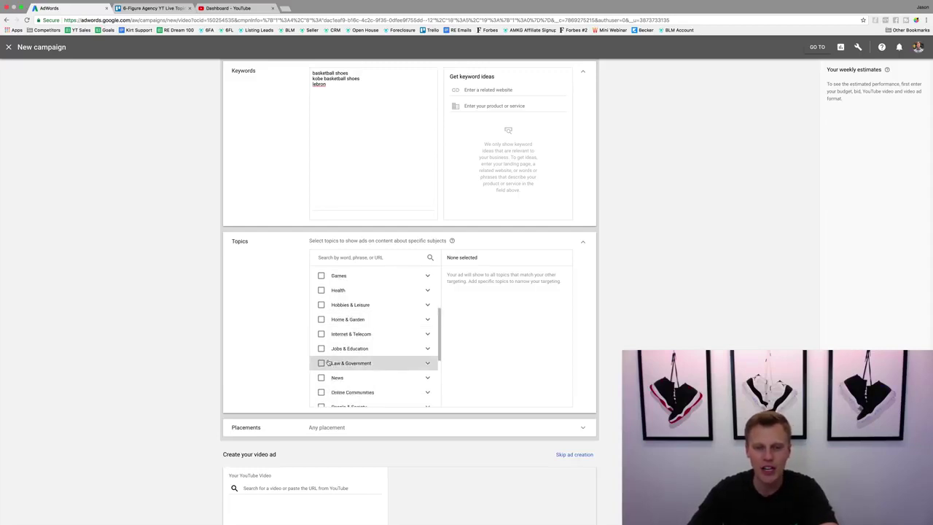
scroll(328, 363, "down", 5)
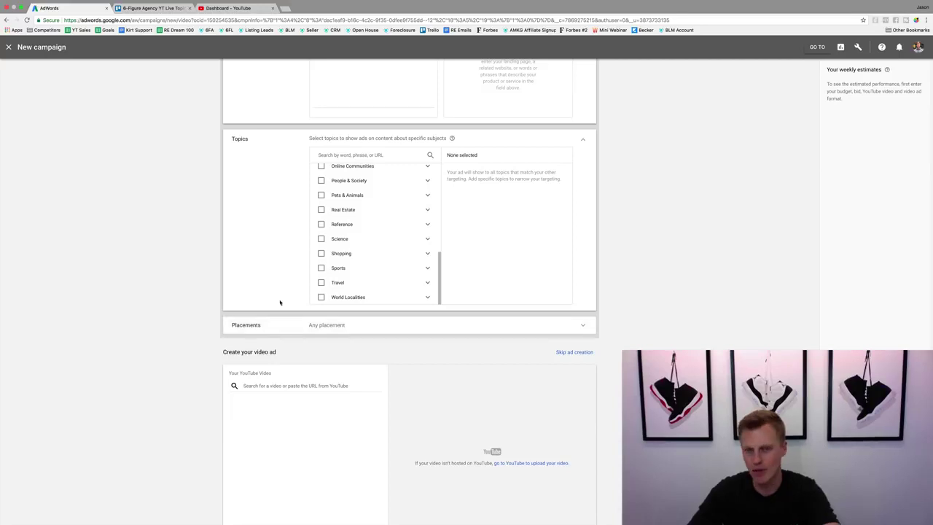
scroll(281, 299, "up", 2)
scroll(293, 252, "up", 3)
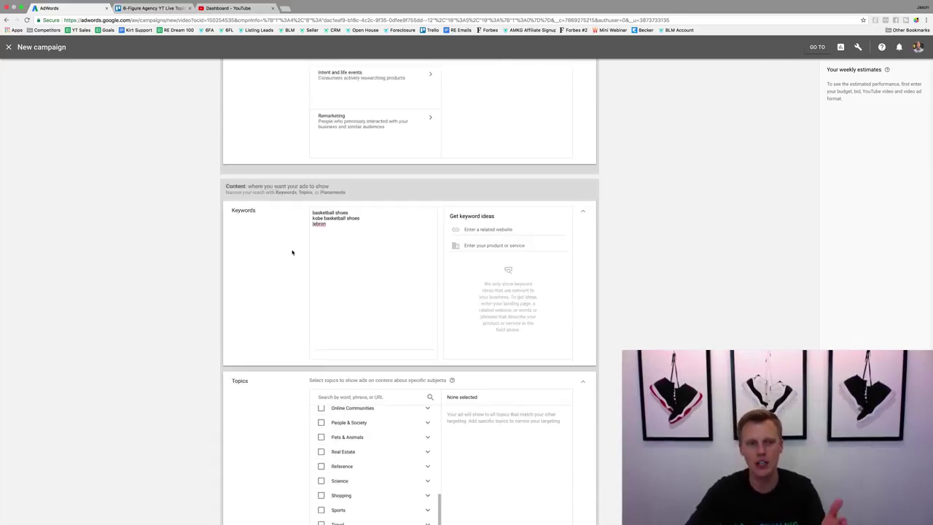
scroll(294, 394, "down", 3)
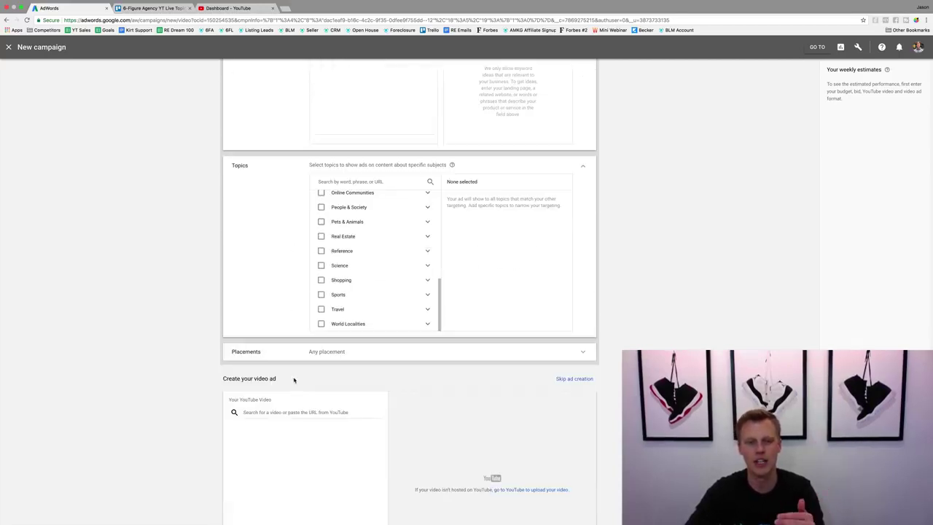
Expand the Placements targeting, look at the YouTube channels option and return to the list of placement types.
left_click(298, 357)
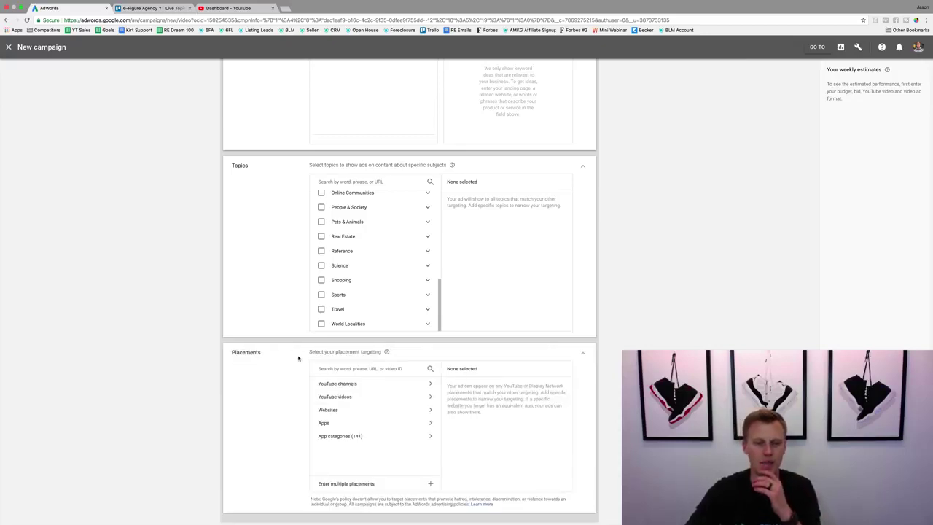
scroll(268, 373, "down", 1)
scroll(268, 373, "down", 4)
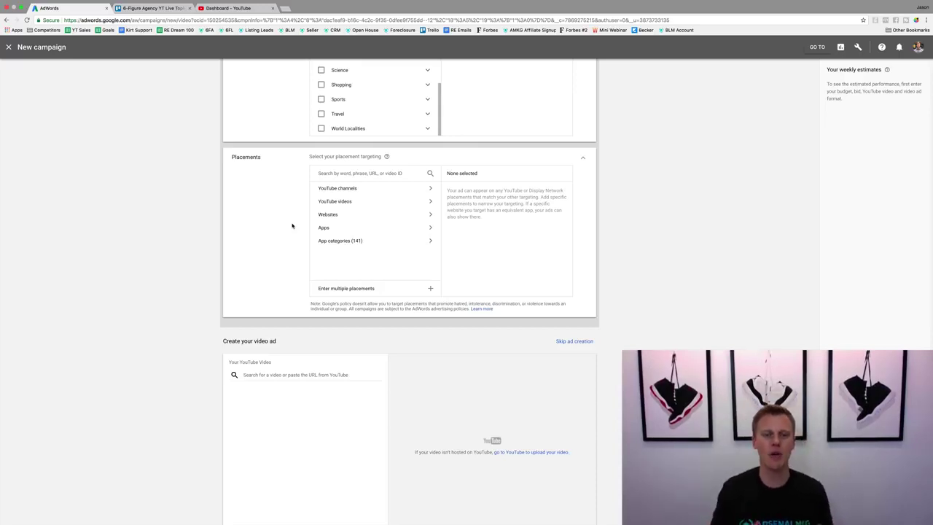
left_click(338, 188)
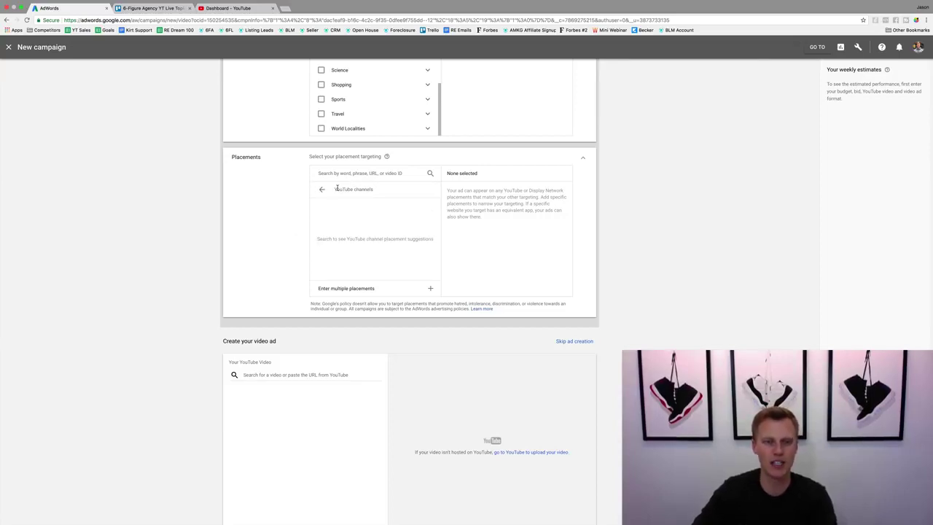
left_click(321, 189)
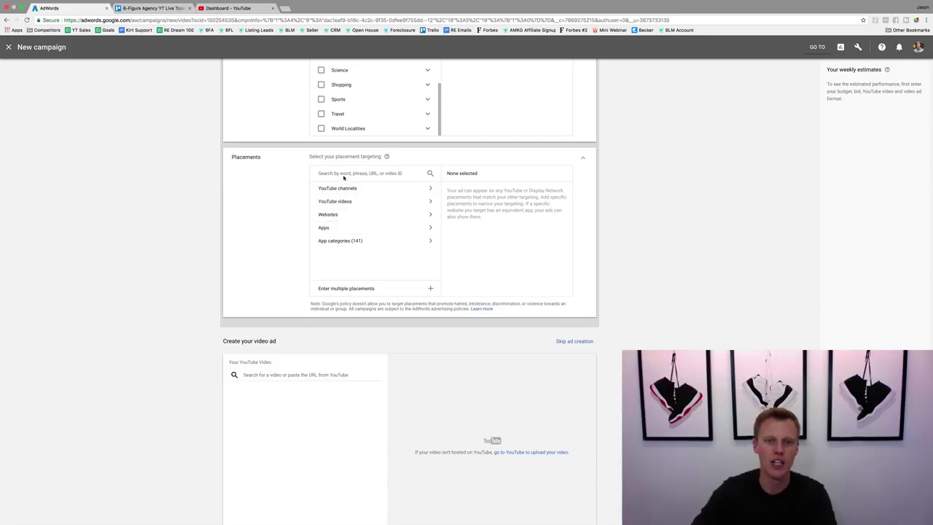
Search the placements for "basketball shoes" and open the YouTube videos results.
left_click(343, 174)
type("bask")
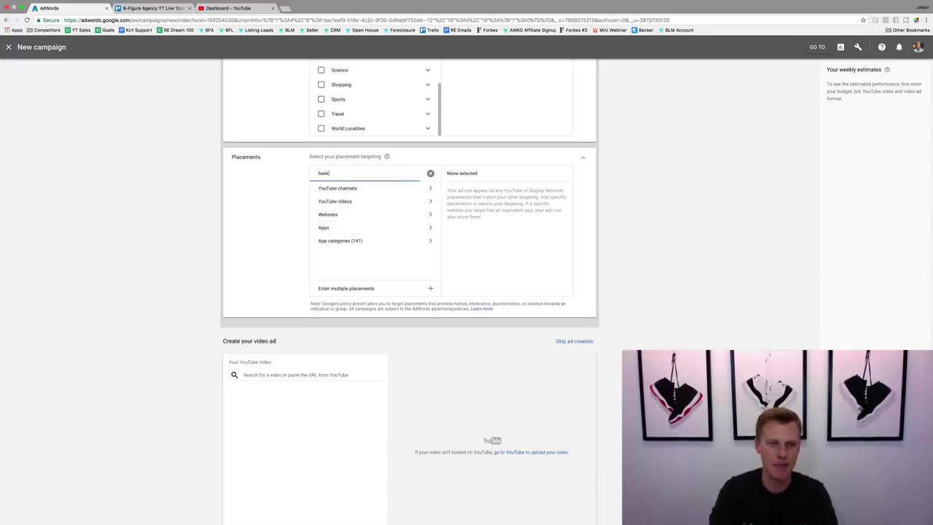
type("etball shoes")
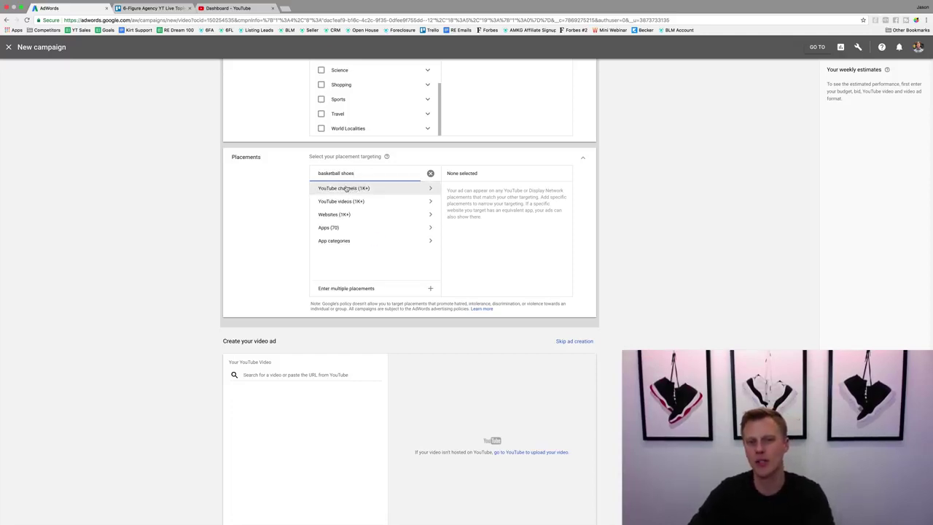
left_click(347, 202)
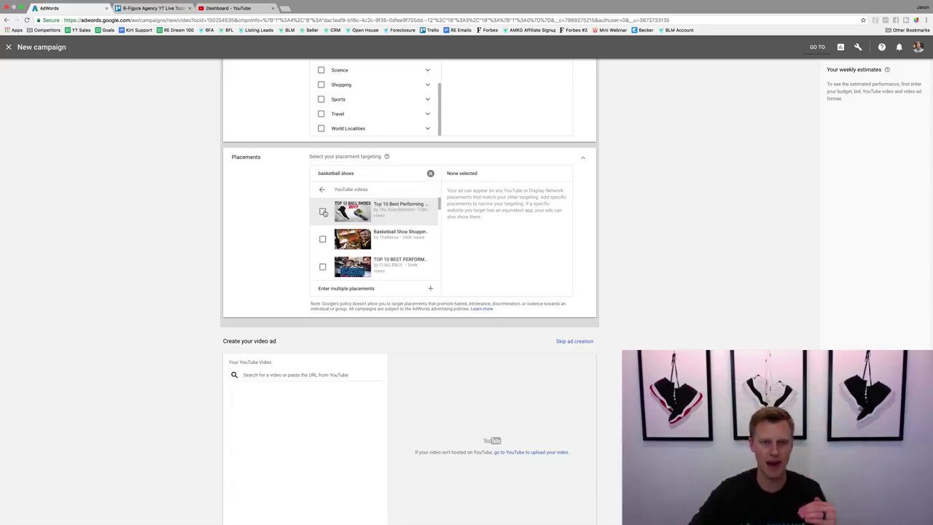
Add the first five "basketball shoes" video results as placements, from "Top 10 Best Performing Basketball Shoes of 2017!" to "Top 10 Basketball Shoes of 2017!".
left_click(323, 212)
scroll(323, 211, "down", 1)
left_click(323, 211)
scroll(323, 211, "down", 1)
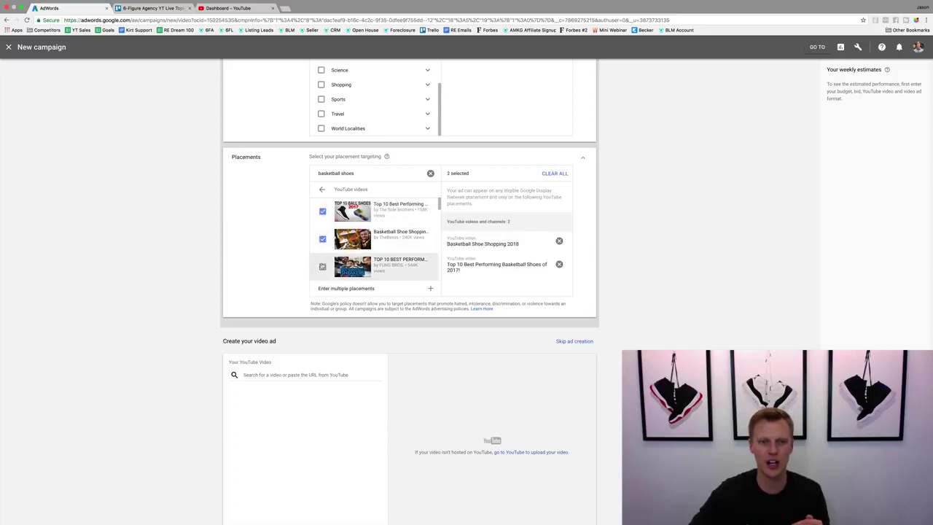
left_click(323, 211)
left_click(325, 244)
left_click(324, 270)
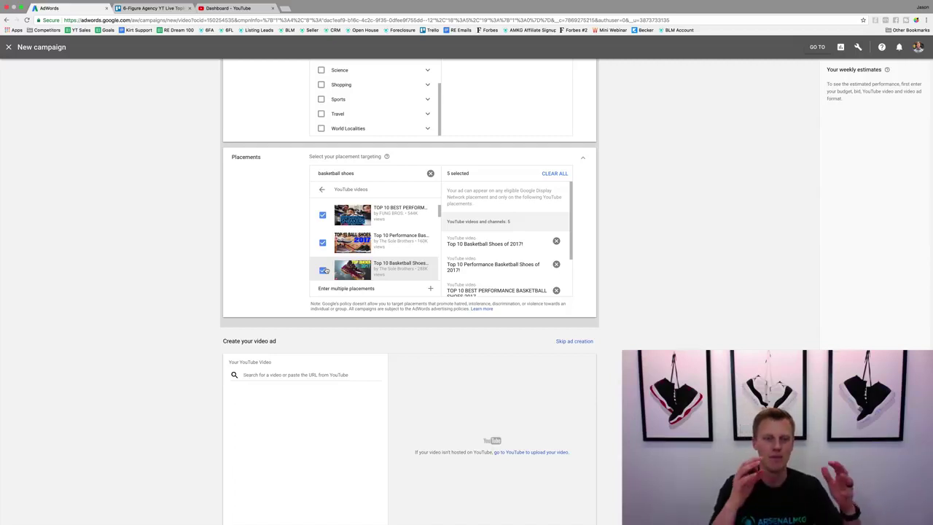
Add the videos "Basketball Shoe Shopping 2017", "Top 5 Outdoor Basketball Shoes!" and "Top Budget Model Basketball Shoes!" as placements.
scroll(330, 248, "down", 5)
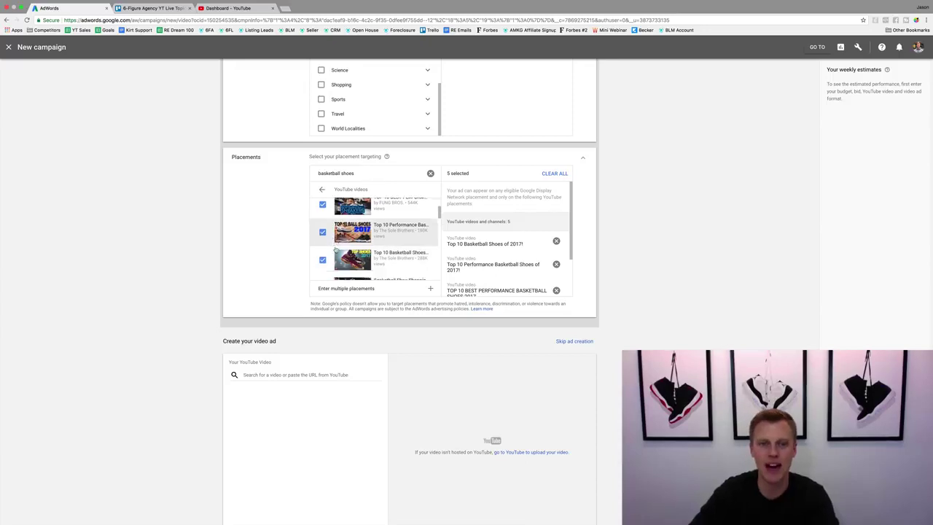
left_click(323, 204)
left_click(322, 232)
left_click(322, 259)
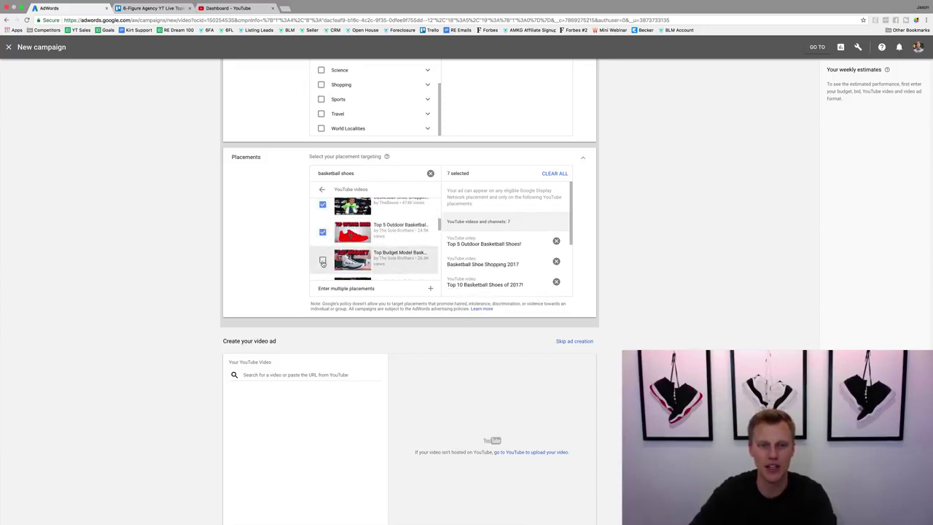
Search the video placements for "lebron shoes" and add the first three results.
triple_click(332, 172)
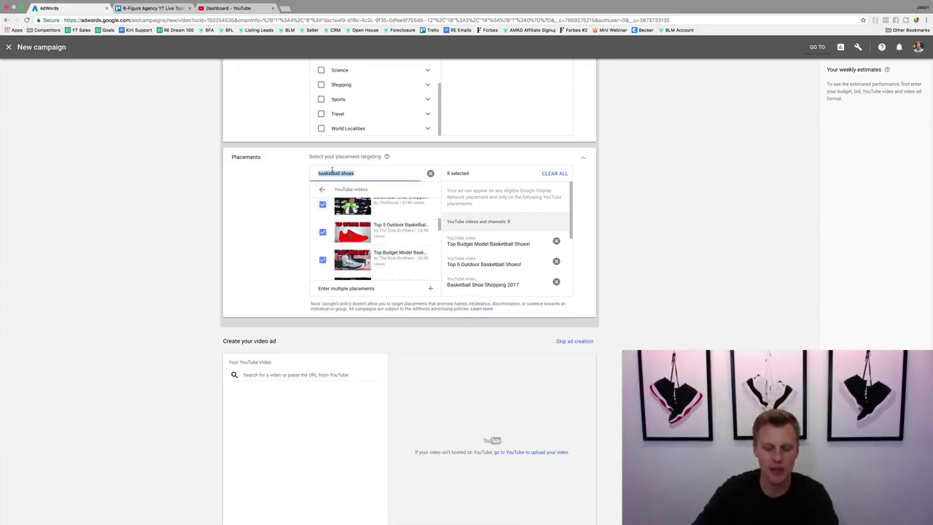
type("lebron ")
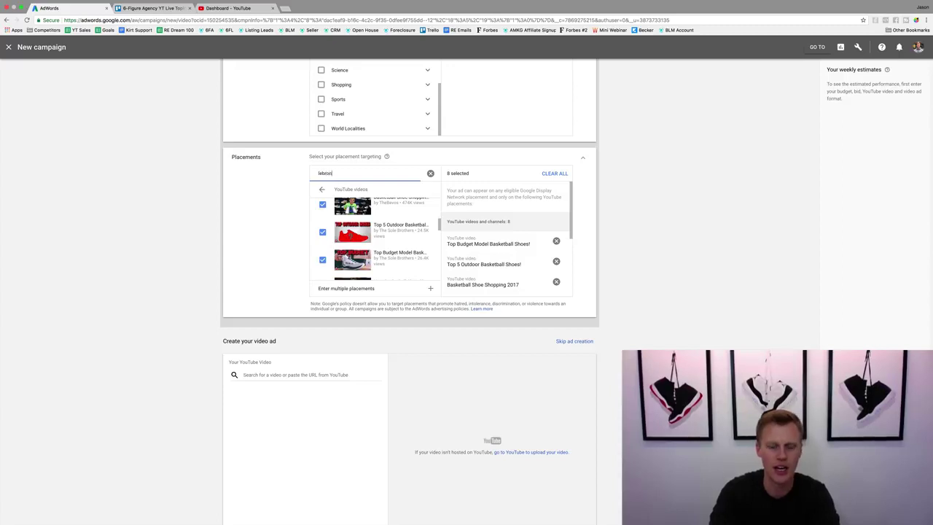
type("shoes")
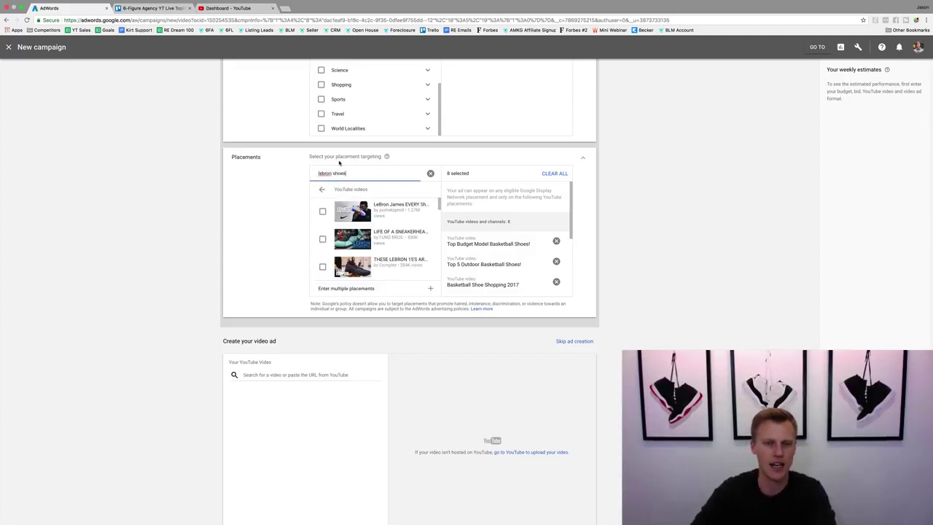
left_click(322, 211)
left_click(323, 239)
left_click(323, 266)
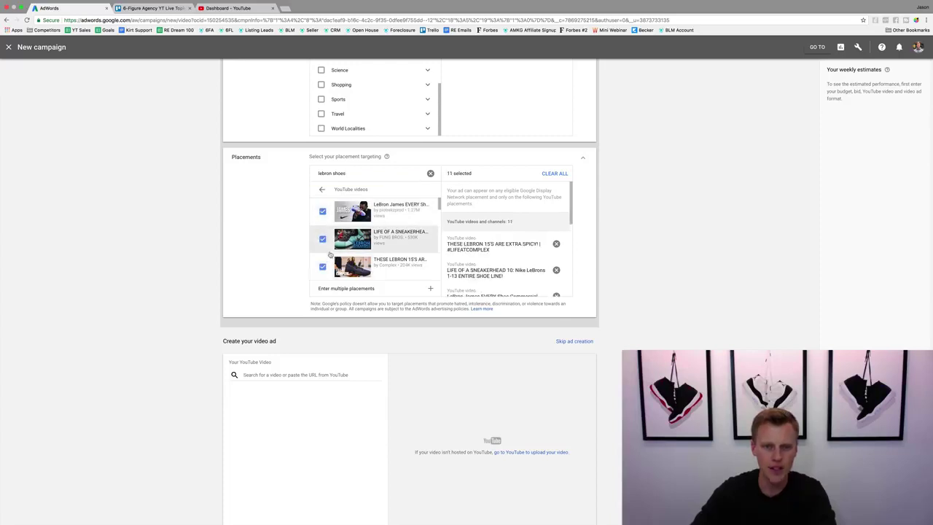
Add the next three "lebron shoes" videos as placements: the sneaker closet peek, "Top 10 Nike Lebron 13 Shoes of 2016" and the special EQUALITY shoes video.
scroll(325, 256, "down", 1)
left_click(323, 244)
left_click(323, 271)
scroll(325, 259, "down", 1)
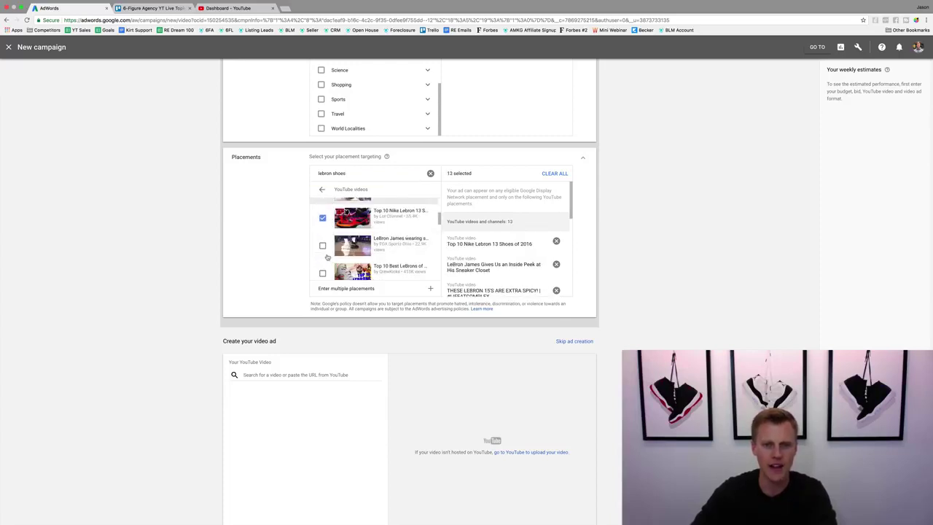
left_click(323, 246)
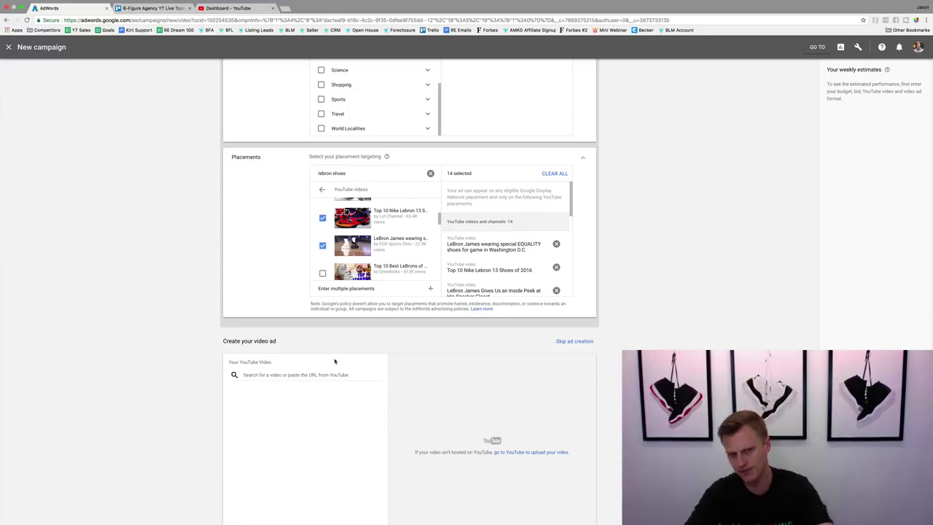
Go to youtube.com in a new browser tab and open the recommended video "10 Most OVERPAID Players In The NBA Today".
scroll(314, 388, "up", 3)
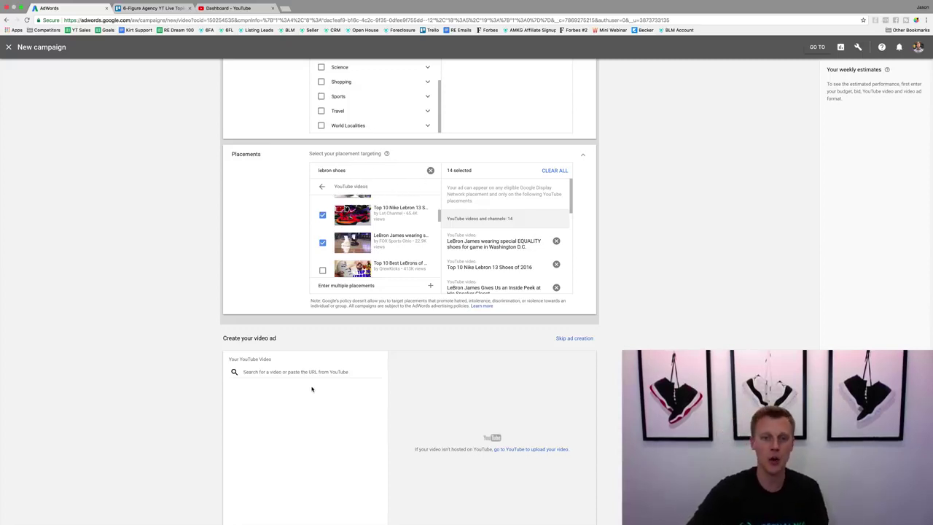
scroll(265, 376, "down", 3)
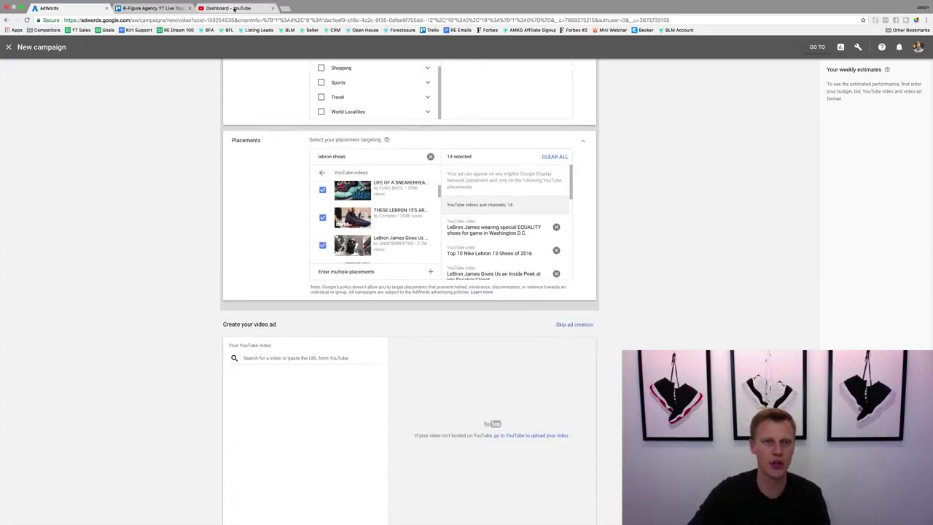
left_click(284, 8)
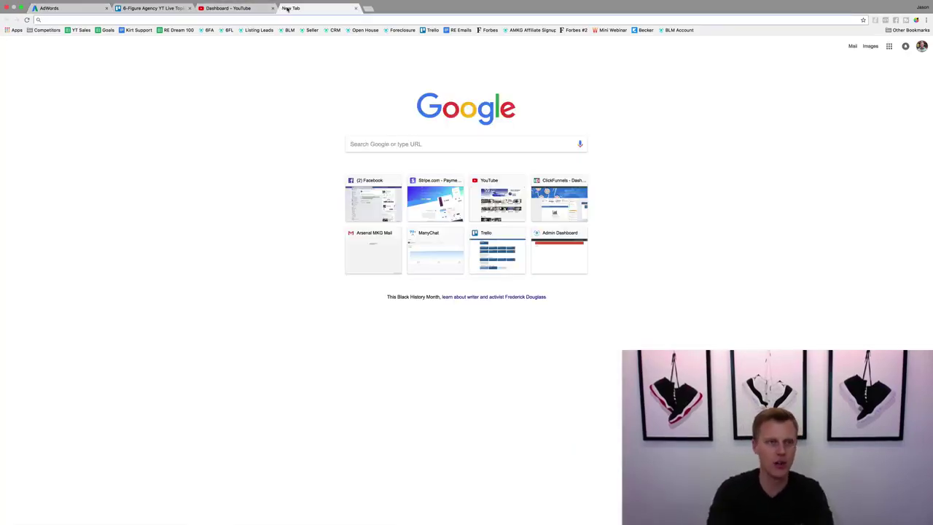
type("youtube.com")
key("Return")
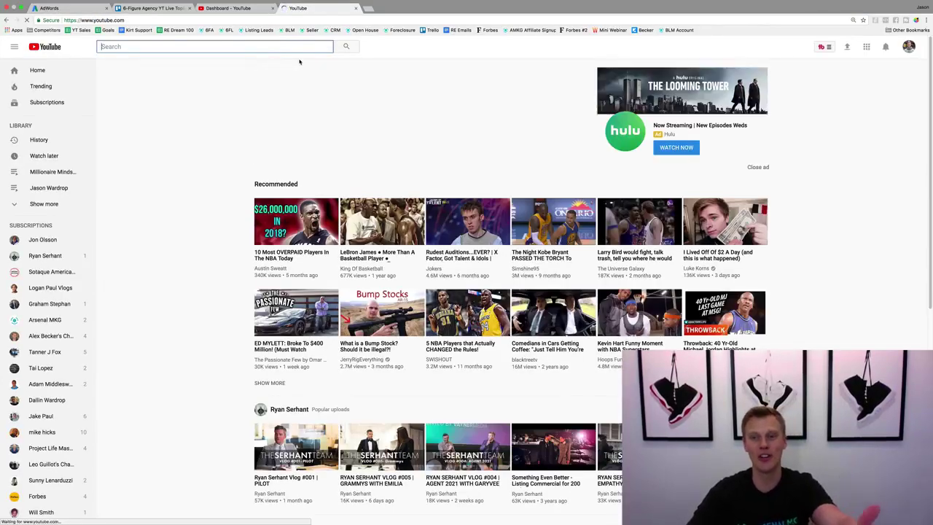
left_click(282, 246)
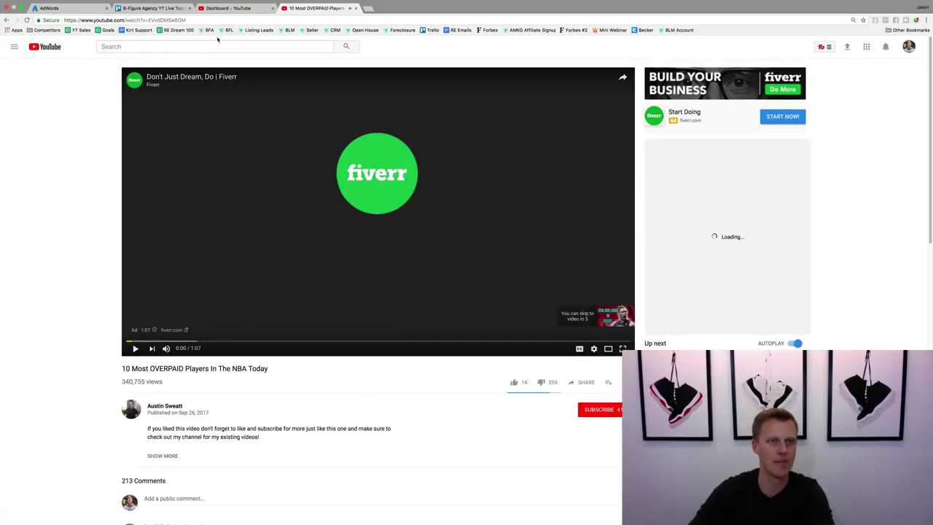
Copy the URL of the open basketball video, use it as the AdWords ad's YouTube video, and choose the in-stream ad format.
left_click(124, 19)
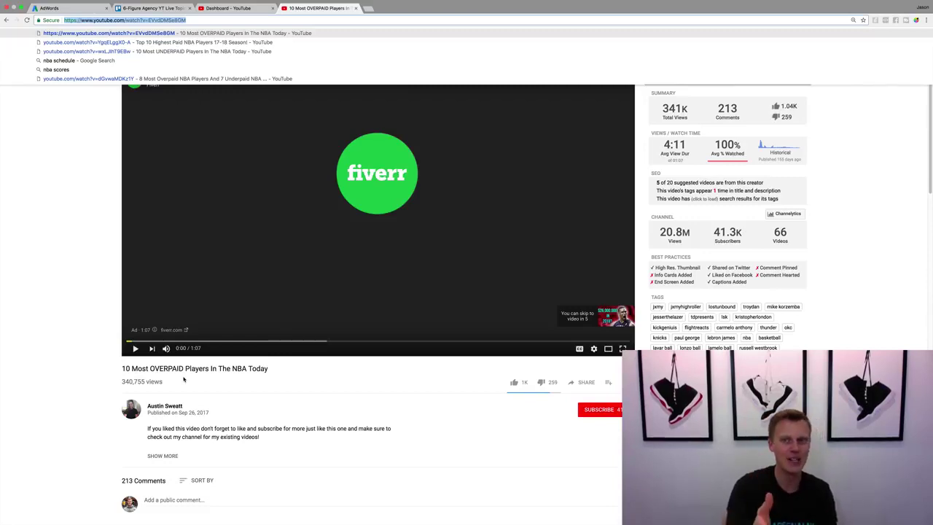
left_click(50, 319)
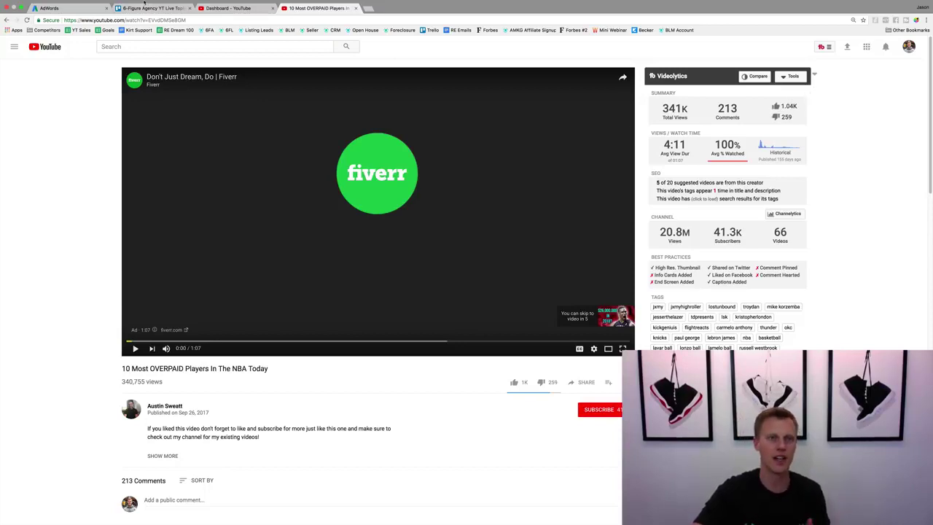
left_click(78, 8)
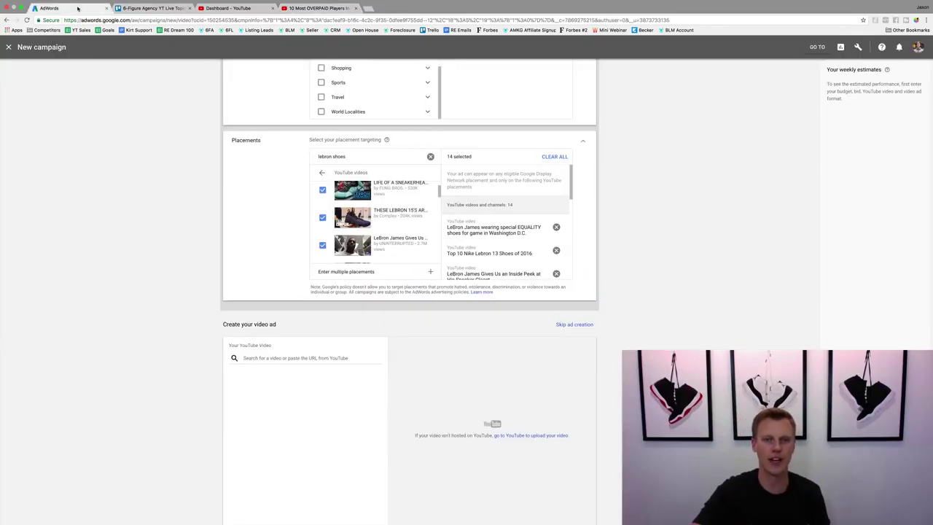
left_click(280, 358)
key("ctrl+v")
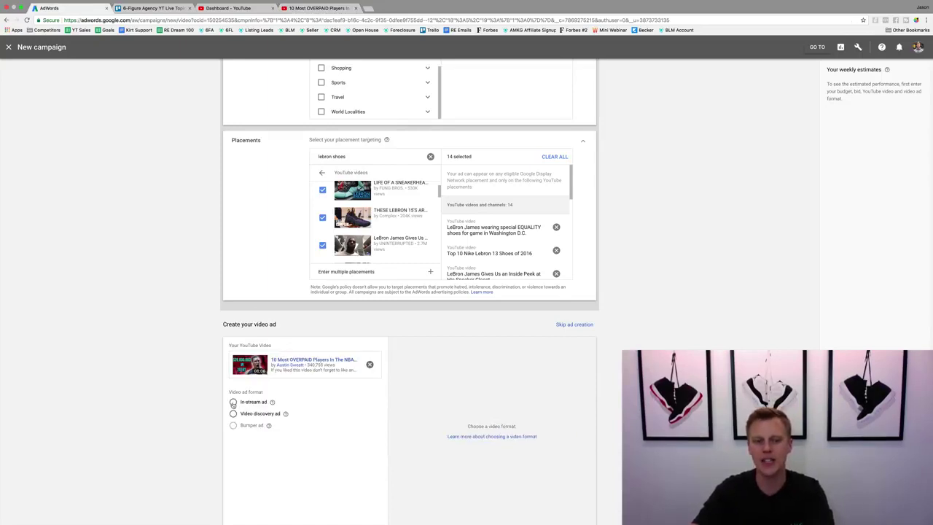
left_click(233, 403)
scroll(185, 418, "down", 2)
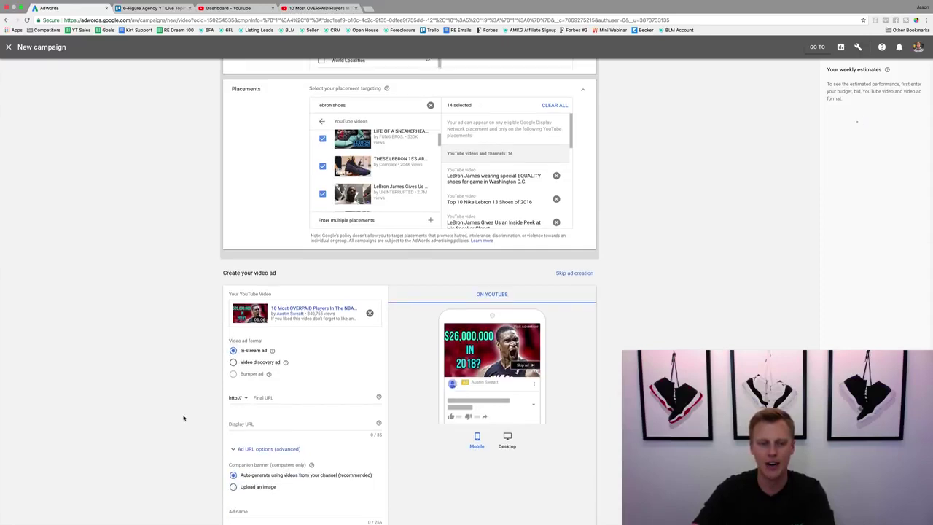
Load yoursocialsystem.com/leads in a new browser tab and copy its address.
key("ctrl+t")
type("your")
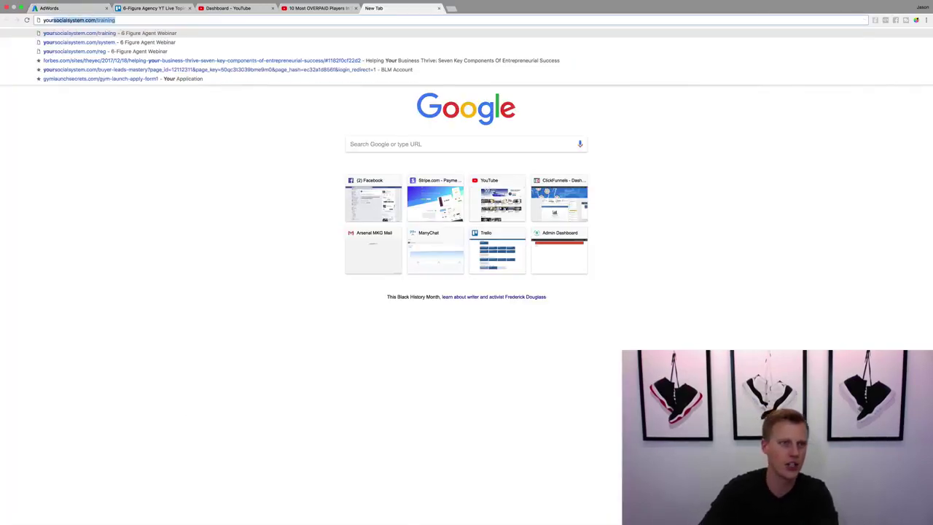
type("socialsystem.com/")
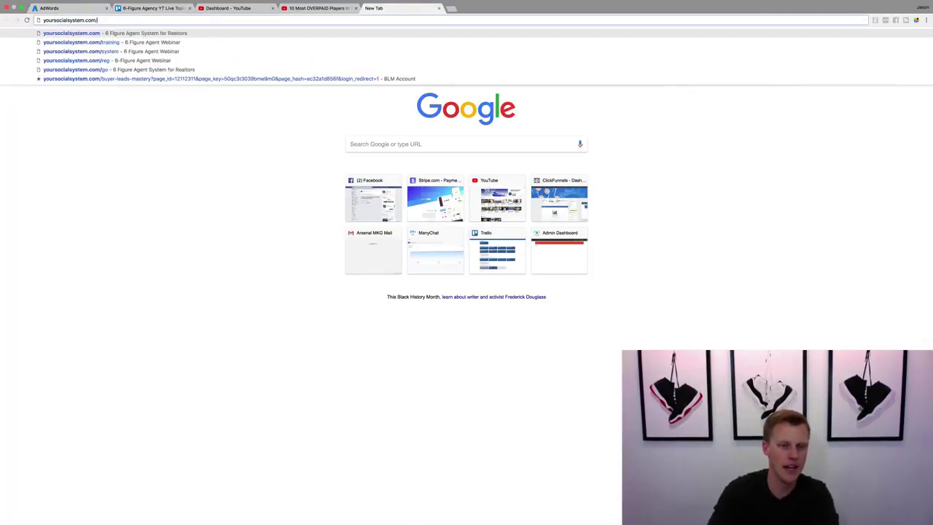
type("lead")
key("Return")
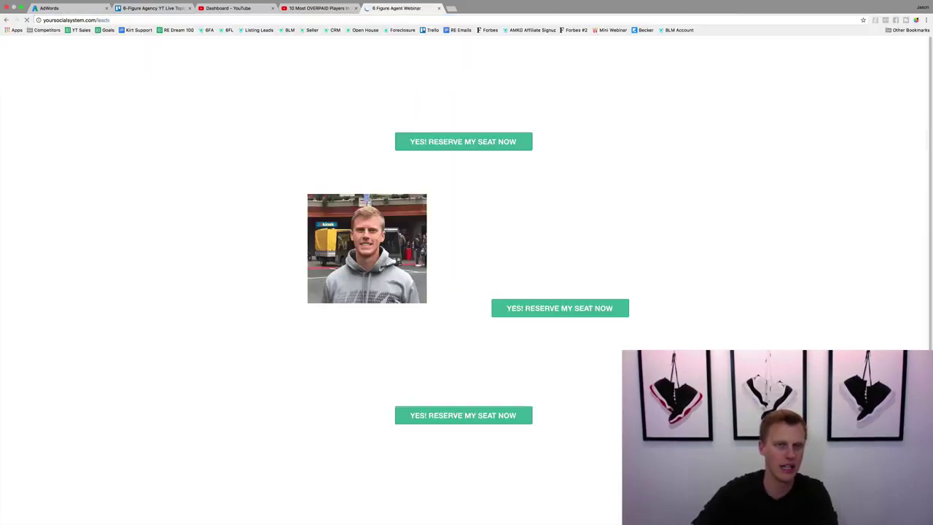
left_click(133, 21)
key("super+c")
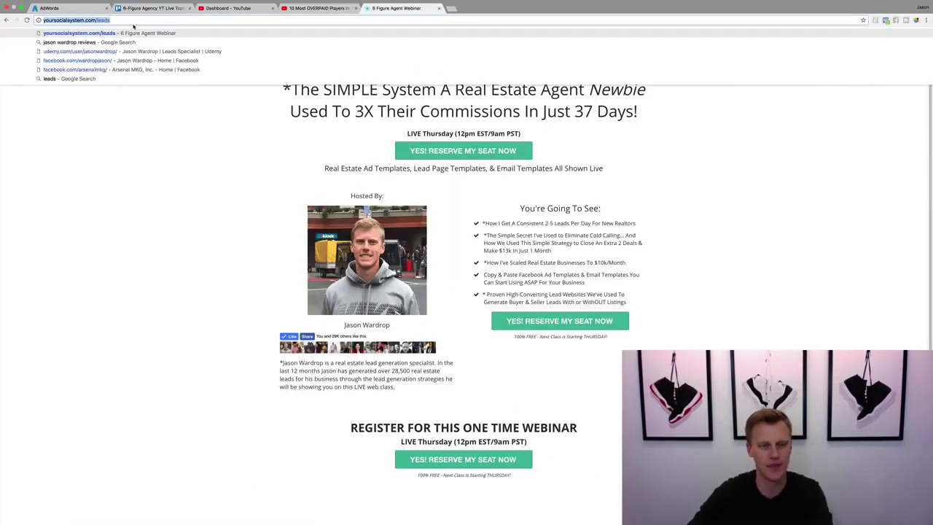
Back in AdWords, set both the final URL and the display URL of the video ad to yoursocialsystem.com/leads.
left_click(88, 8)
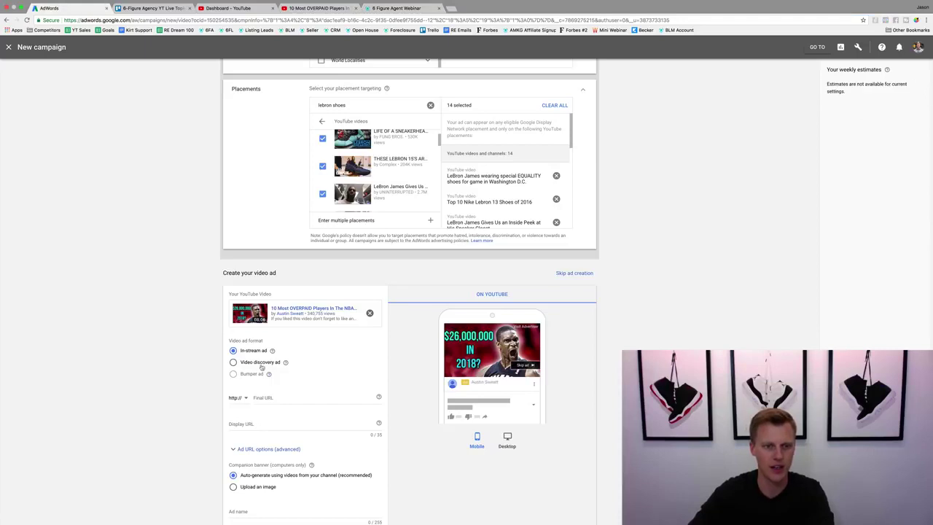
left_click(282, 398)
key("super+v")
left_click(253, 430)
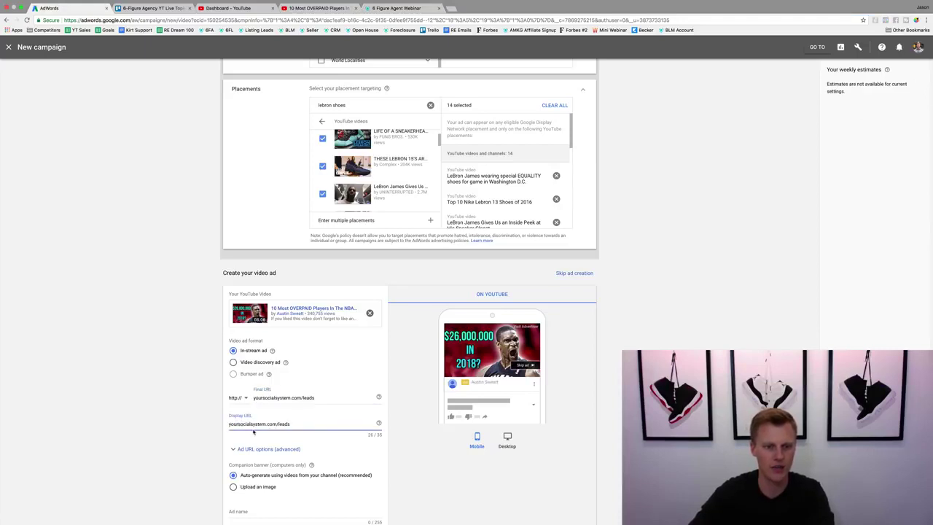
scroll(197, 413, "down", 3)
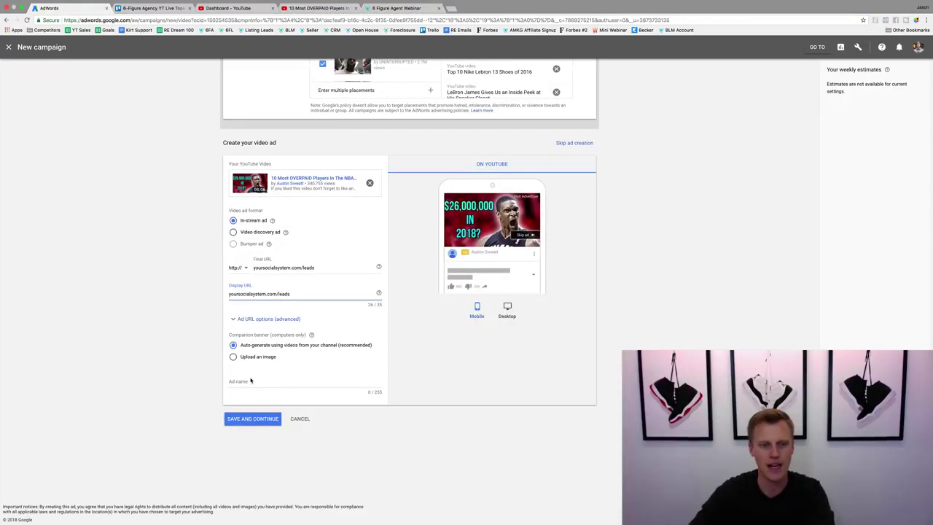
left_click(251, 381)
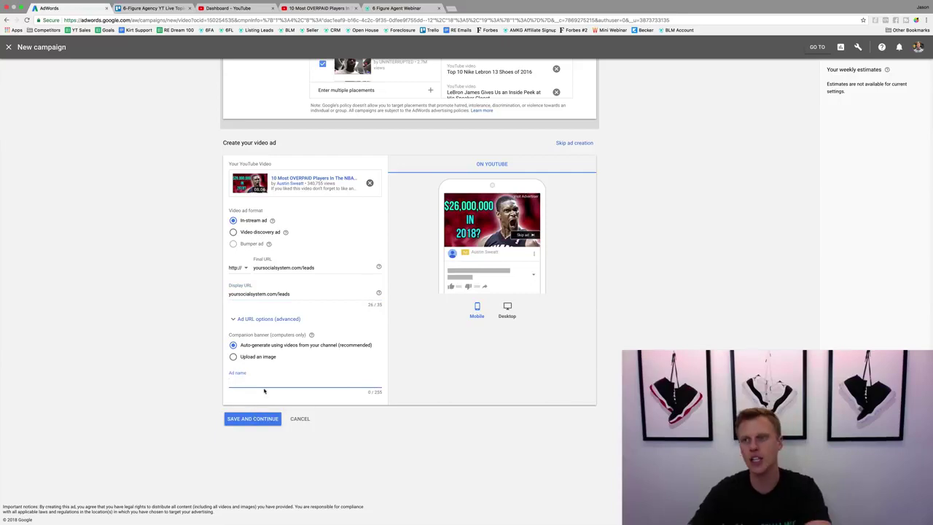
scroll(264, 390, "up", 5)
scroll(264, 391, "down", 3)
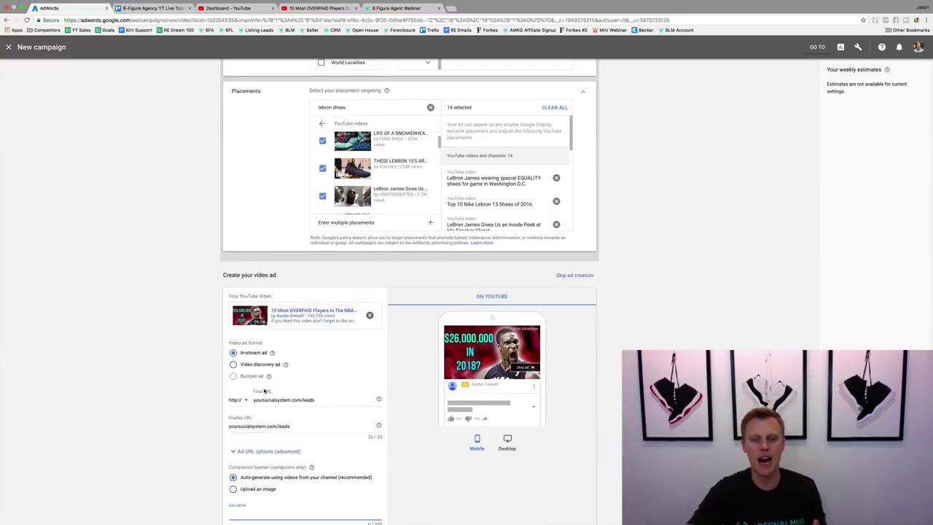
scroll(263, 391, "down", 3)
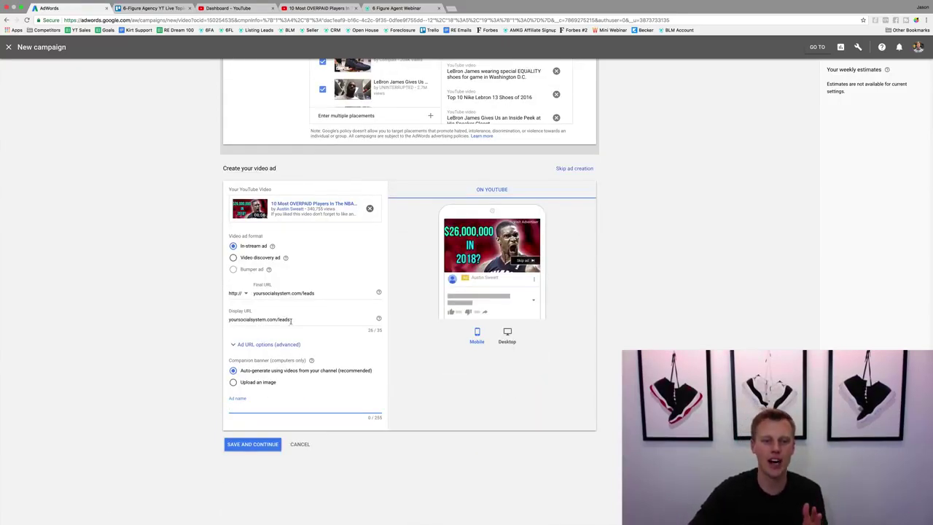
Examine the webinar landing page's asterisked claims in the headline and host biography, along with the disclaimer in the footer.
left_click(387, 8)
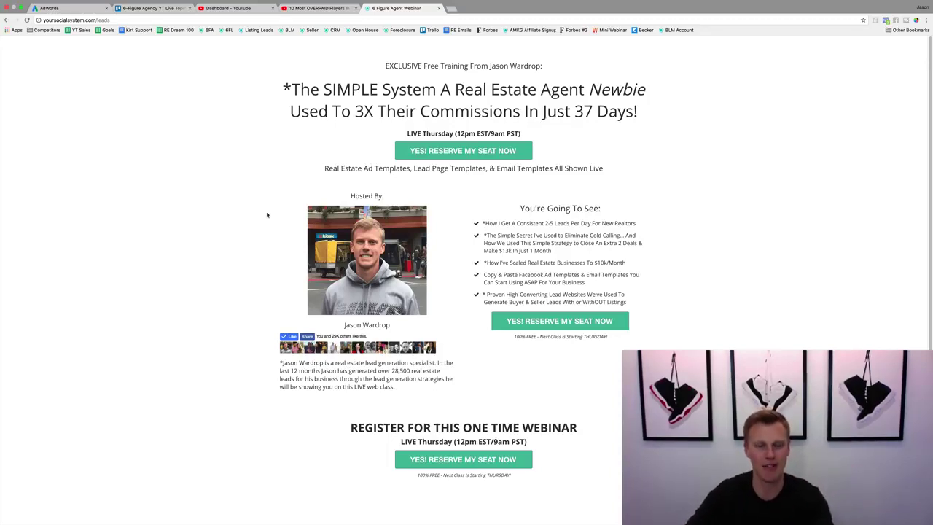
scroll(247, 225, "down", 5)
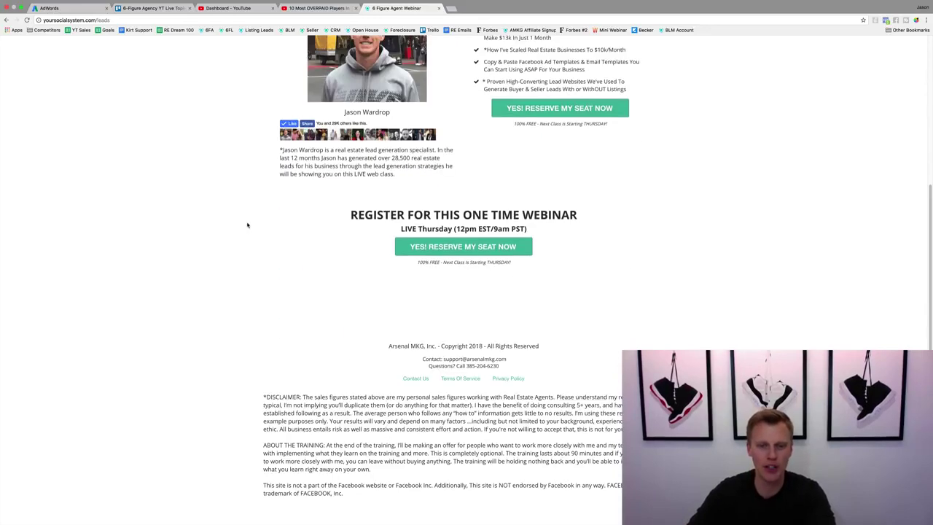
scroll(248, 225, "up", 5)
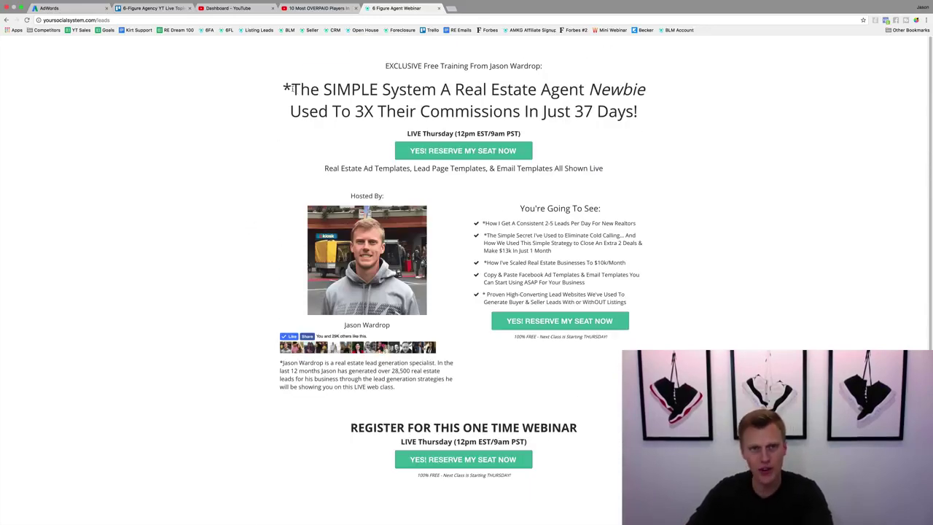
left_click_drag(292, 88, 642, 114)
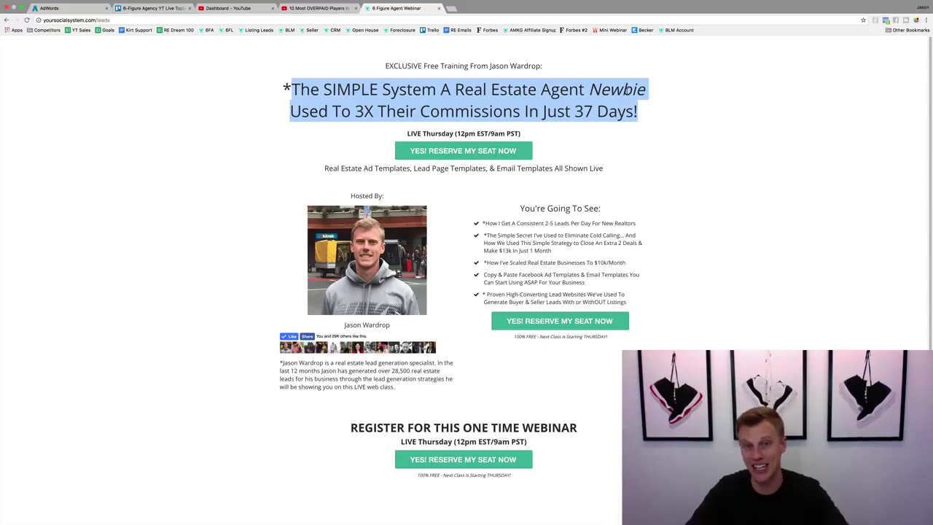
scroll(220, 214, "down", 3)
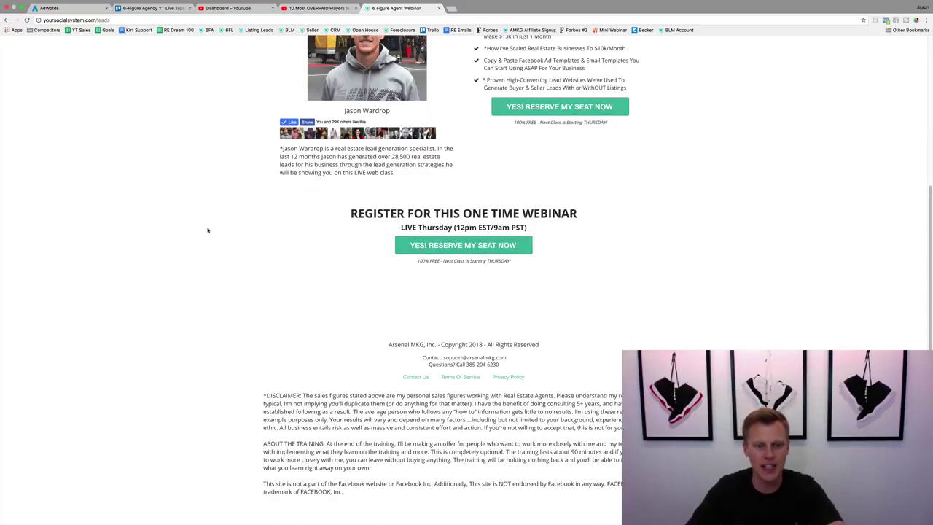
left_click_drag(267, 396, 625, 395)
left_click(620, 407)
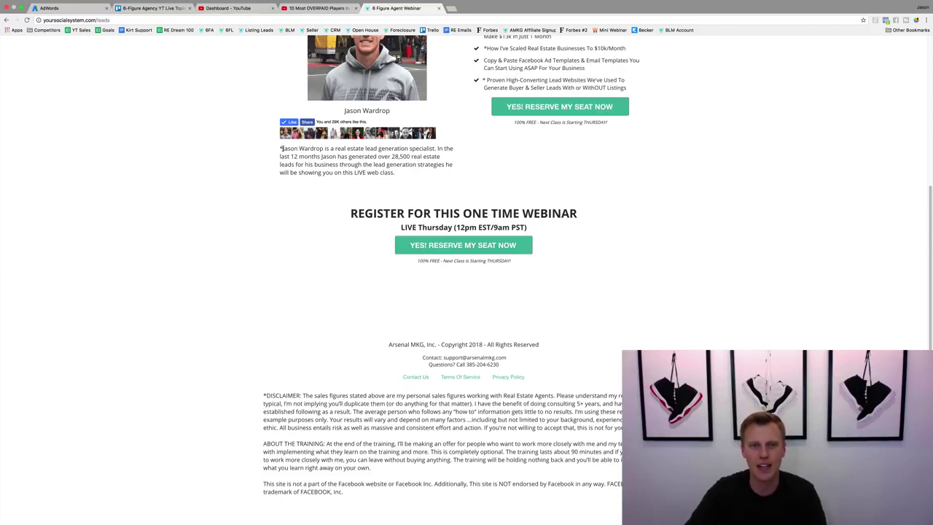
left_click_drag(282, 149, 441, 159)
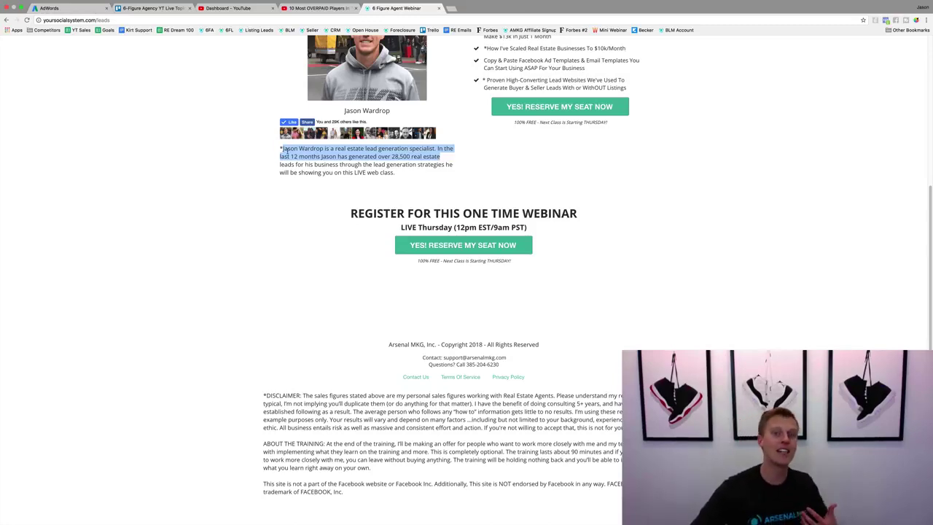
scroll(316, 214, "up", 3)
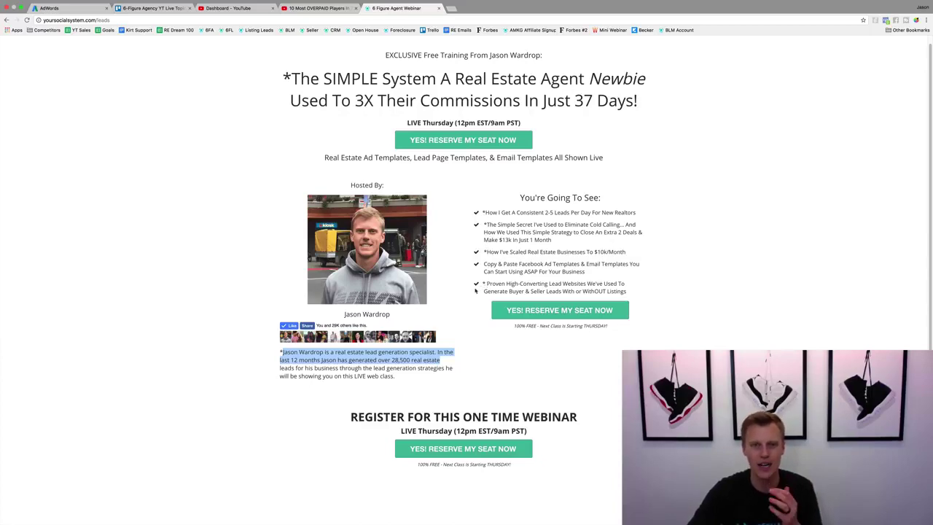
Examine the landing page footer's contact details and its links to the contact, terms of service and privacy policy pages.
scroll(446, 269, "down", 2)
scroll(444, 264, "down", 1)
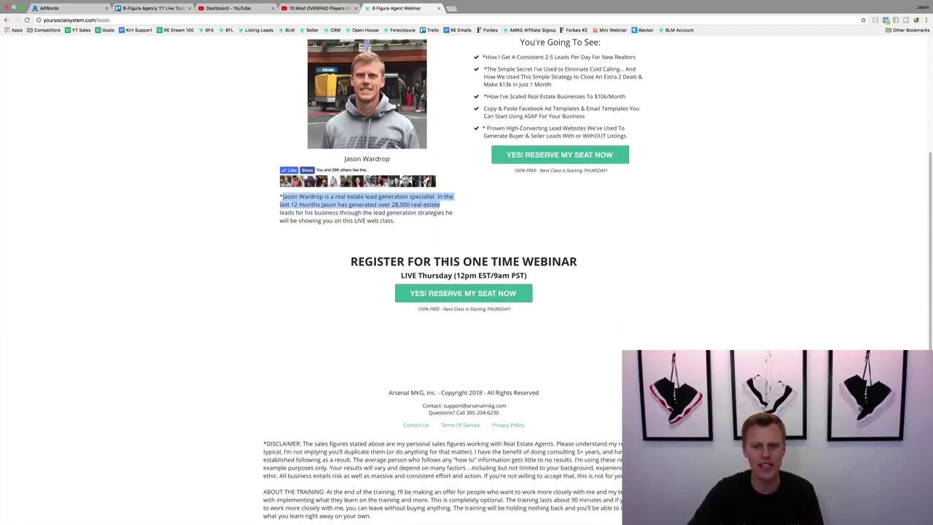
left_click_drag(503, 415, 420, 411)
left_click(420, 410)
left_click_drag(527, 399, 430, 415)
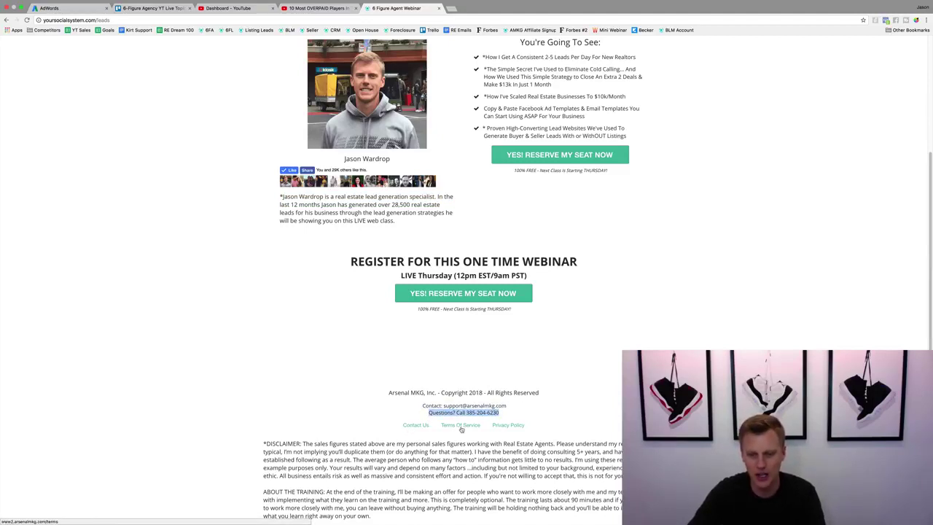
scroll(347, 401, "down", 2)
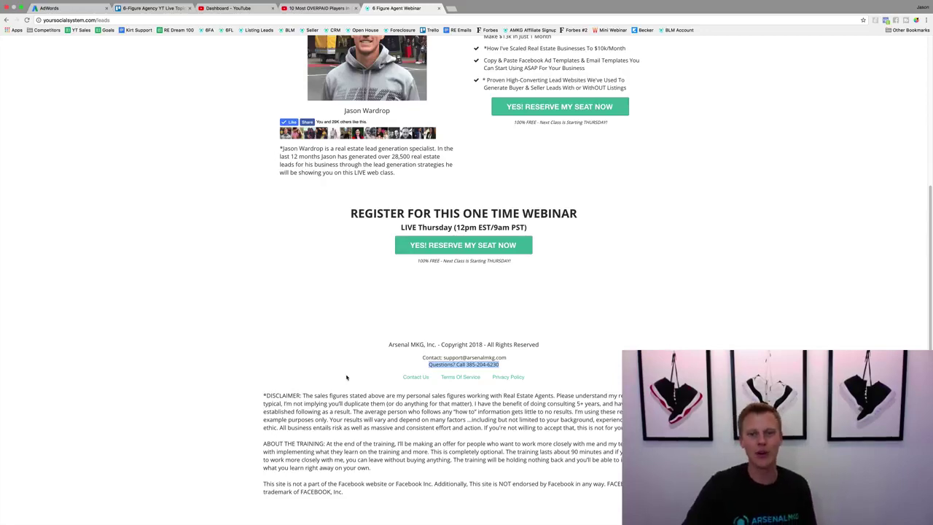
scroll(375, 357, "up", 5)
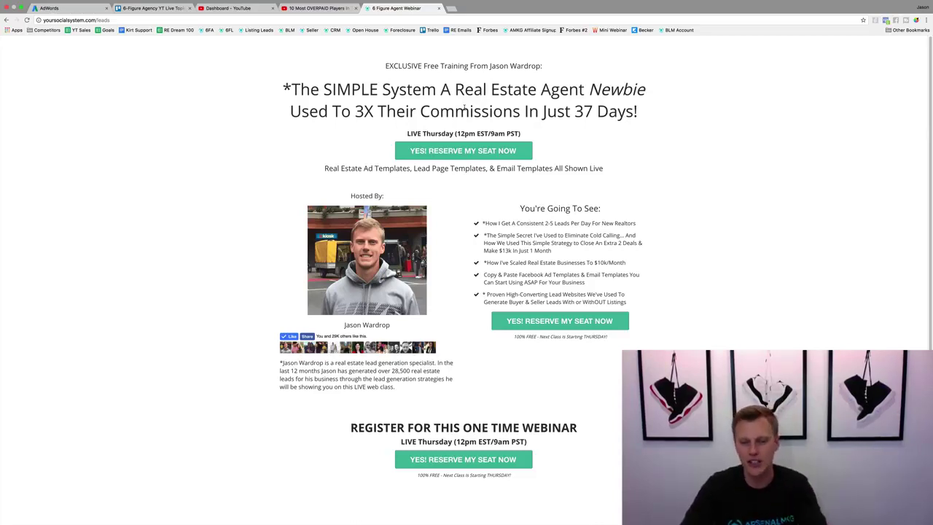
Switch back to AdWords, name the video ad "Demo", and briefly consult the Adwords Checklist PDF in Preview.
left_click(68, 10)
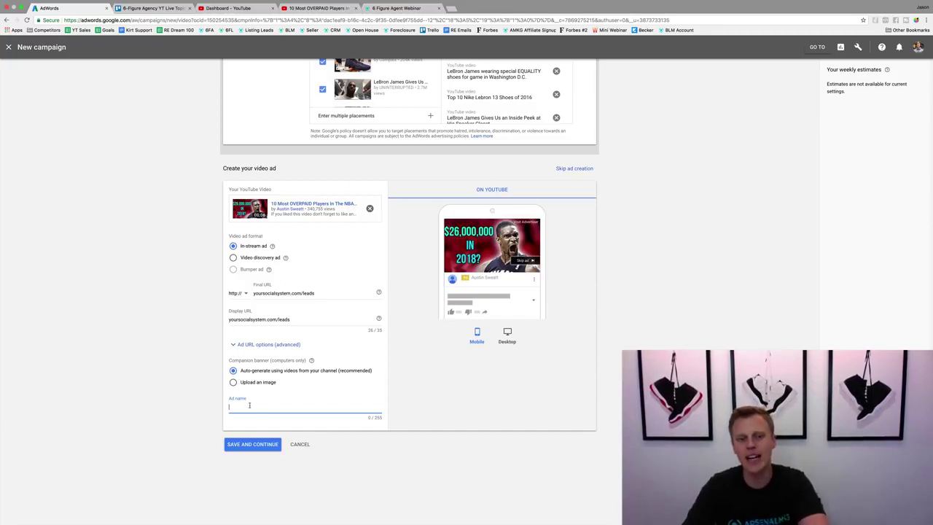
type("Demo")
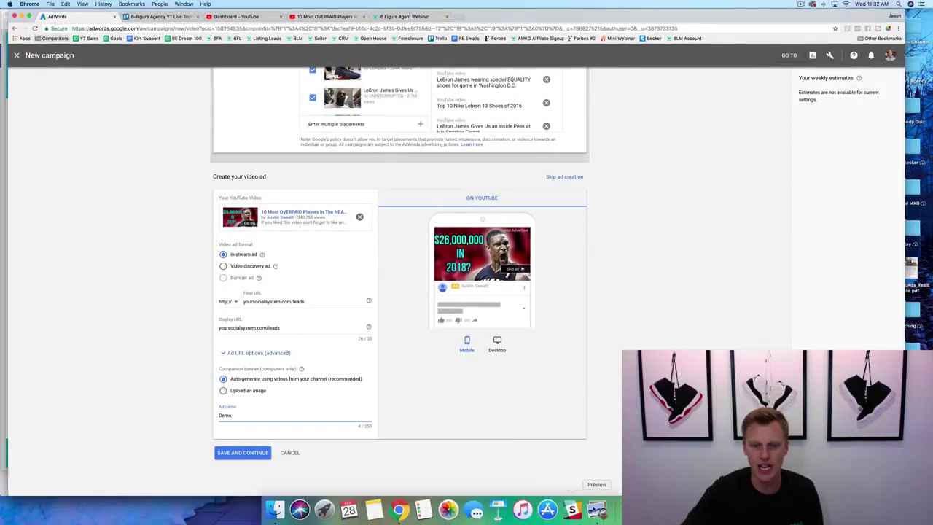
key("super+Tab")
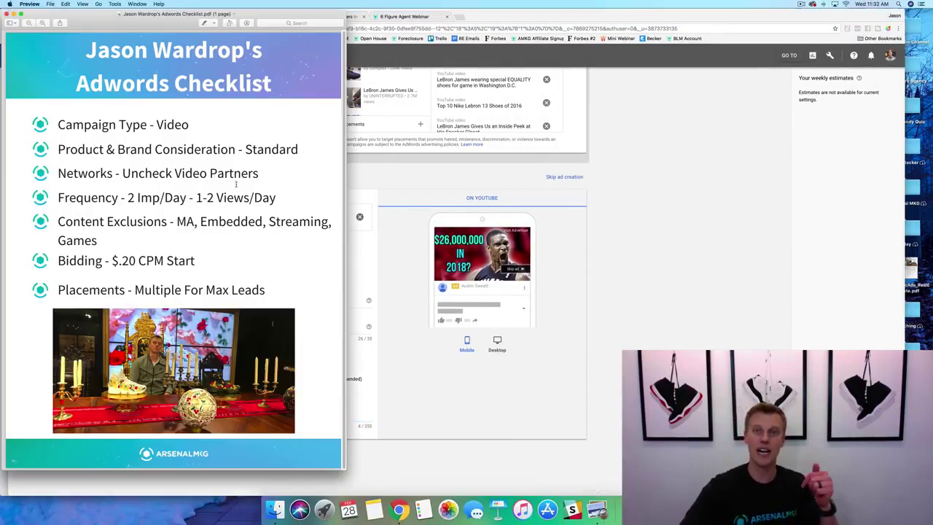
left_click(699, 308)
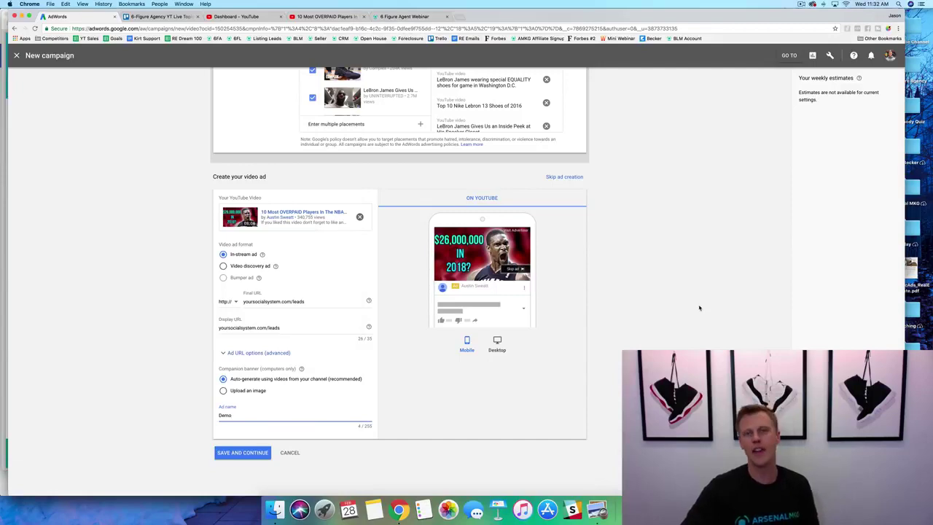